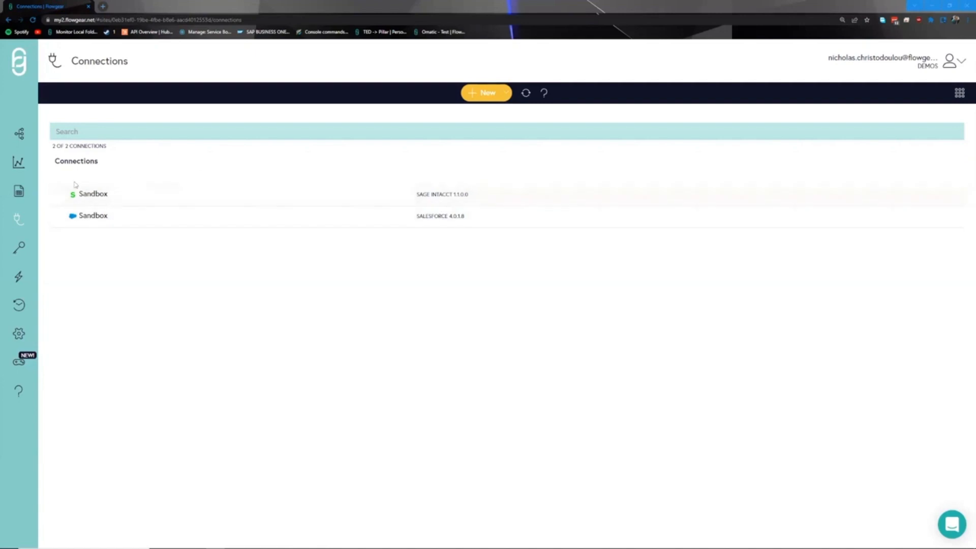
- Start a new connection for the ConnectWise Manage connector node and set its site environment to Test
left_click(24, 138)
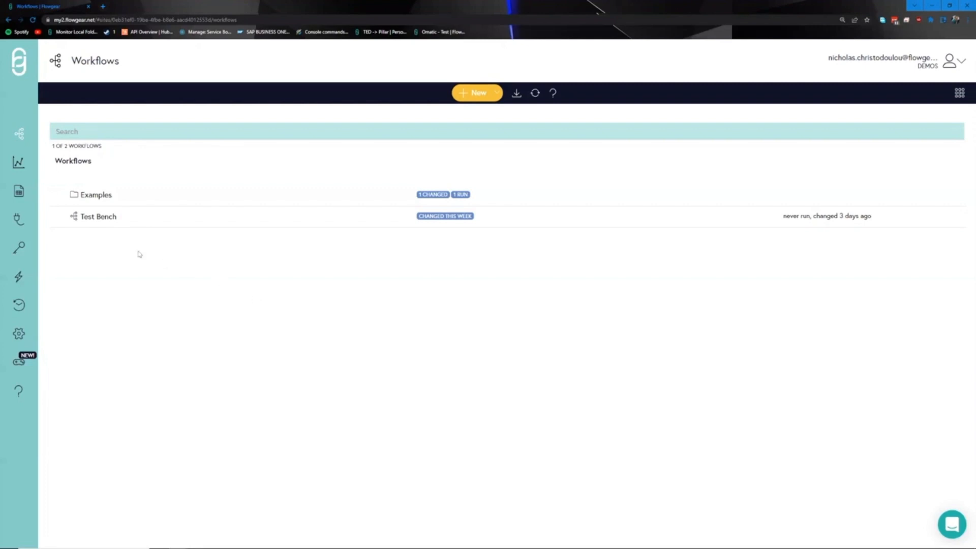
left_click(21, 224)
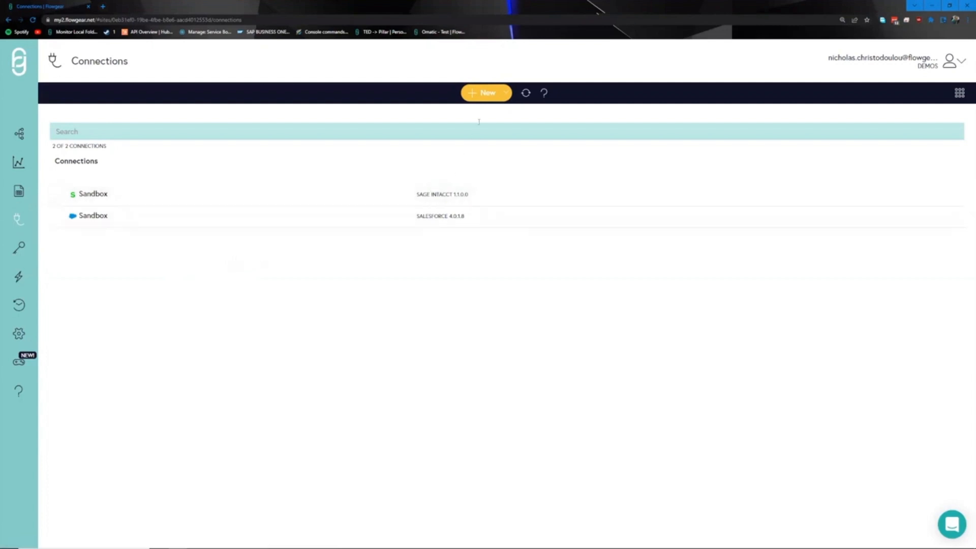
left_click(482, 94)
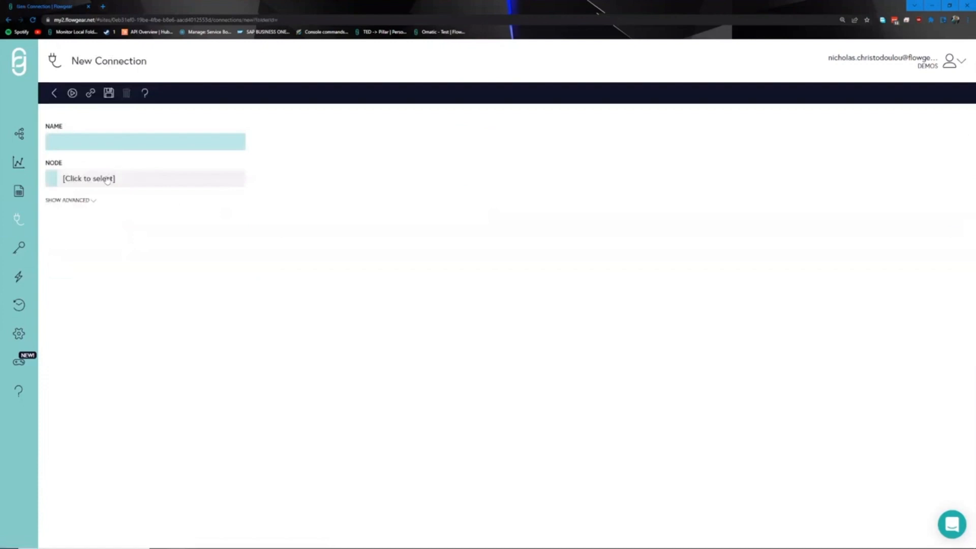
left_click(106, 179)
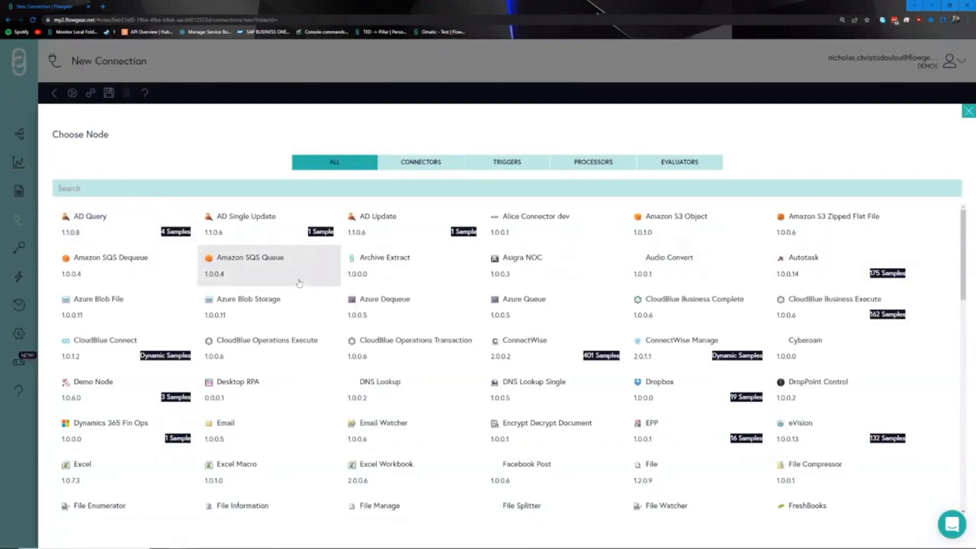
left_click(427, 160)
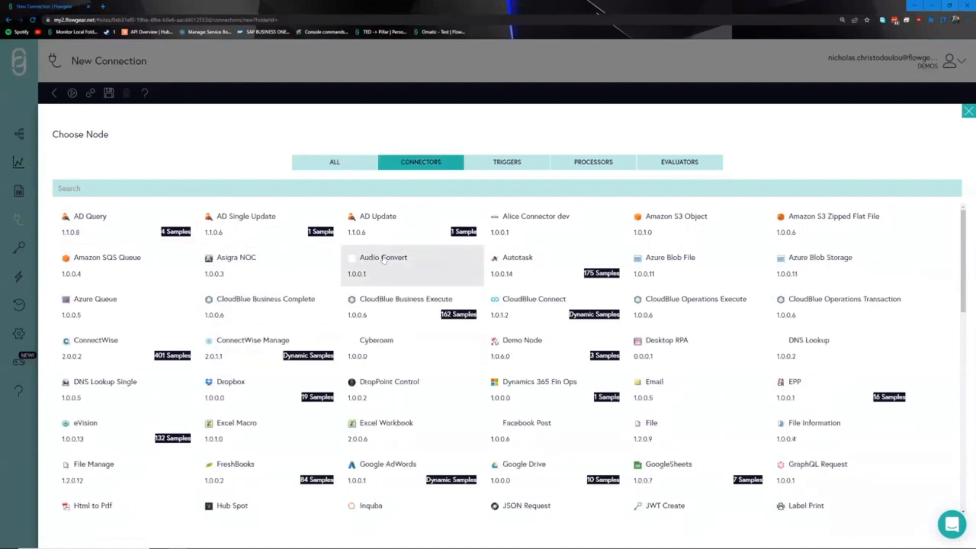
left_click(277, 348)
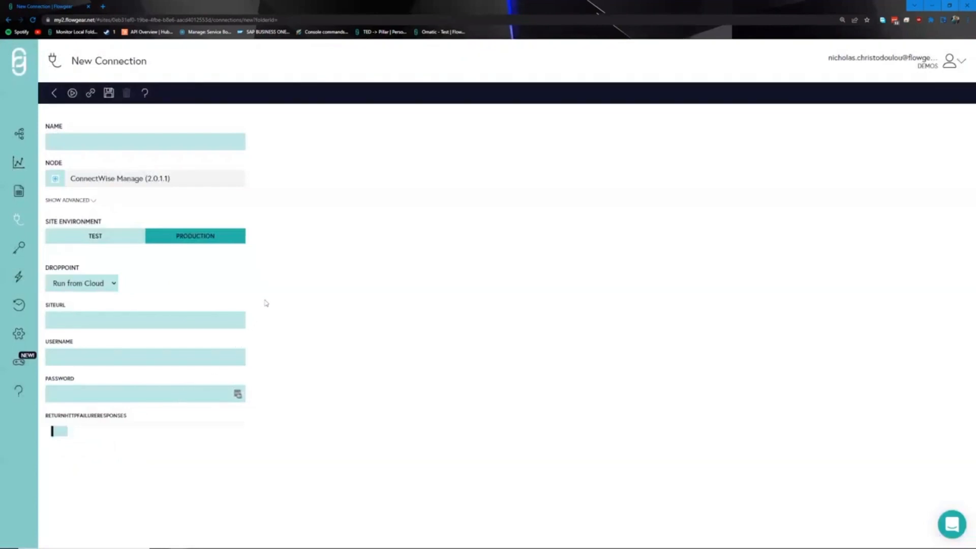
left_click(100, 236)
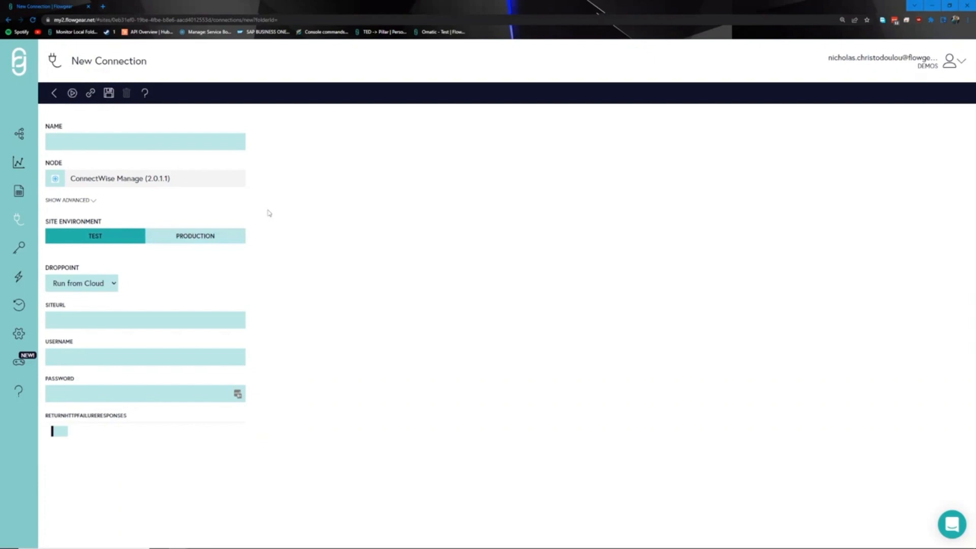
- Create a new workflow named "Test Workflow" from a blank canvas
left_click(18, 277)
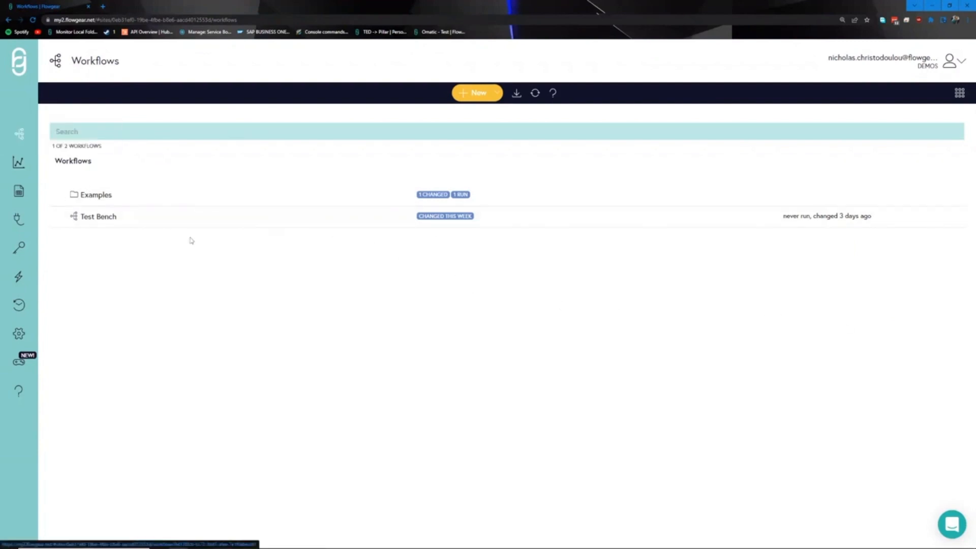
left_click(472, 96)
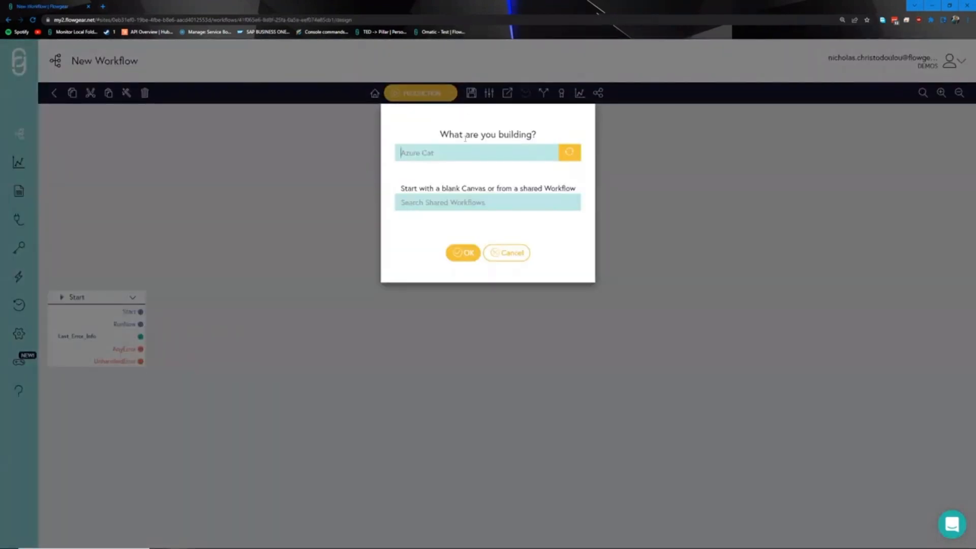
type("Test Workflow")
left_click(462, 252)
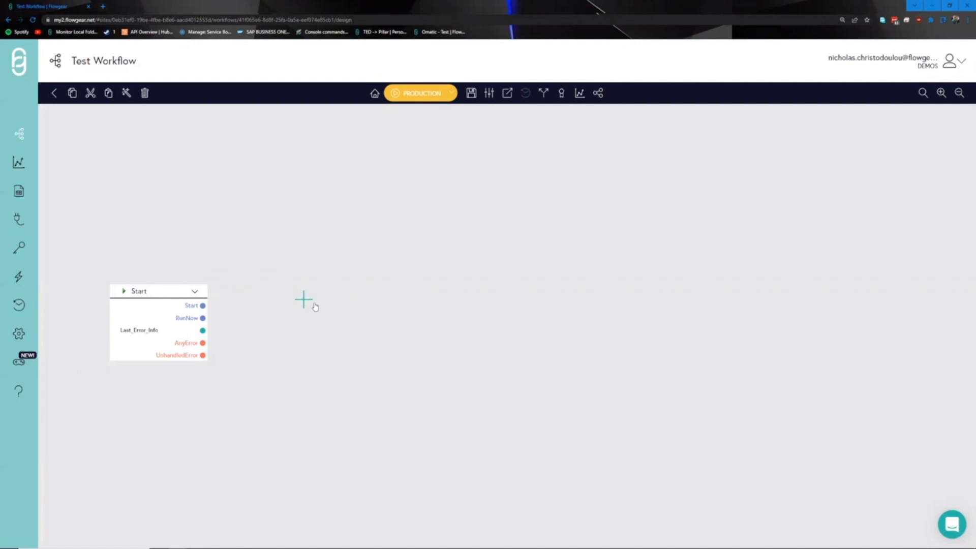
- Browse the workflow's available nodes by category: connectors, triggers, processors and evaluators
left_click(313, 304)
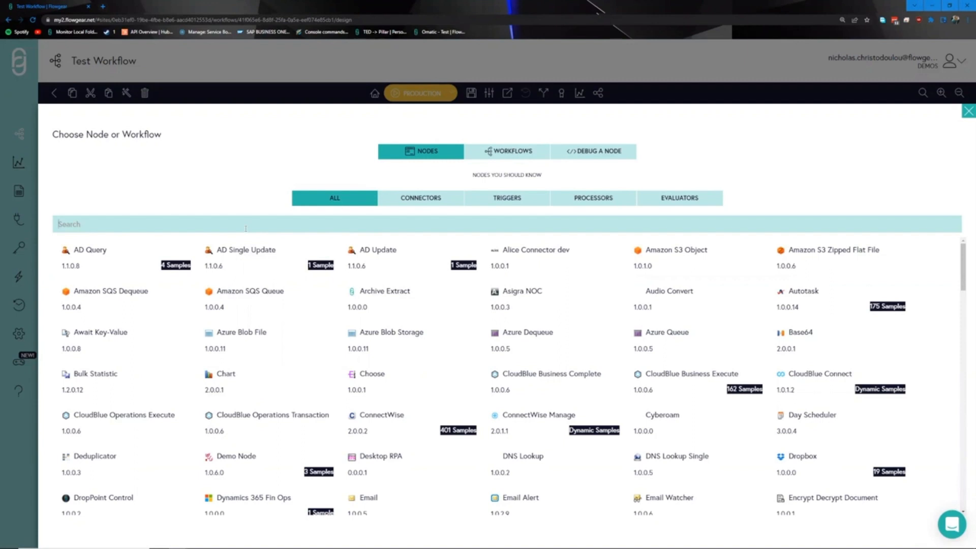
left_click(420, 197)
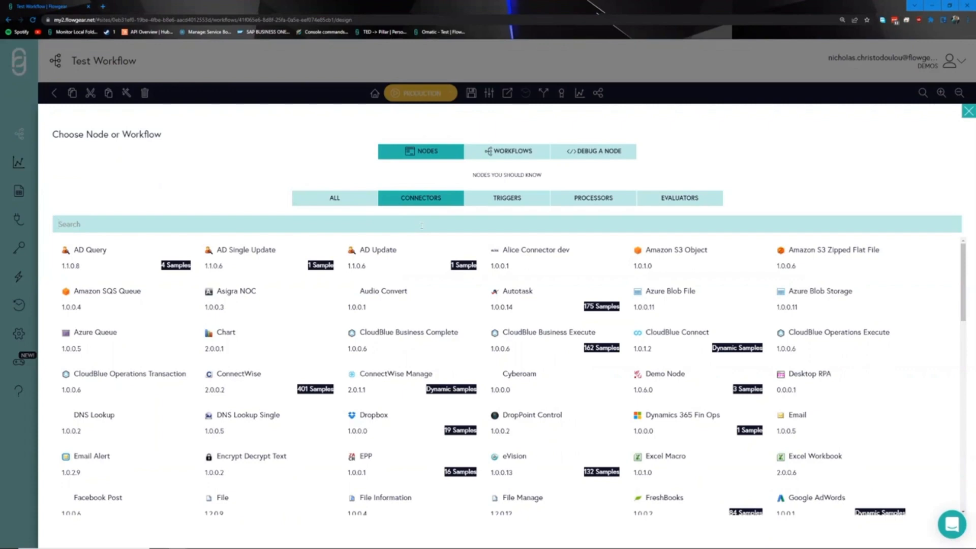
left_click(502, 200)
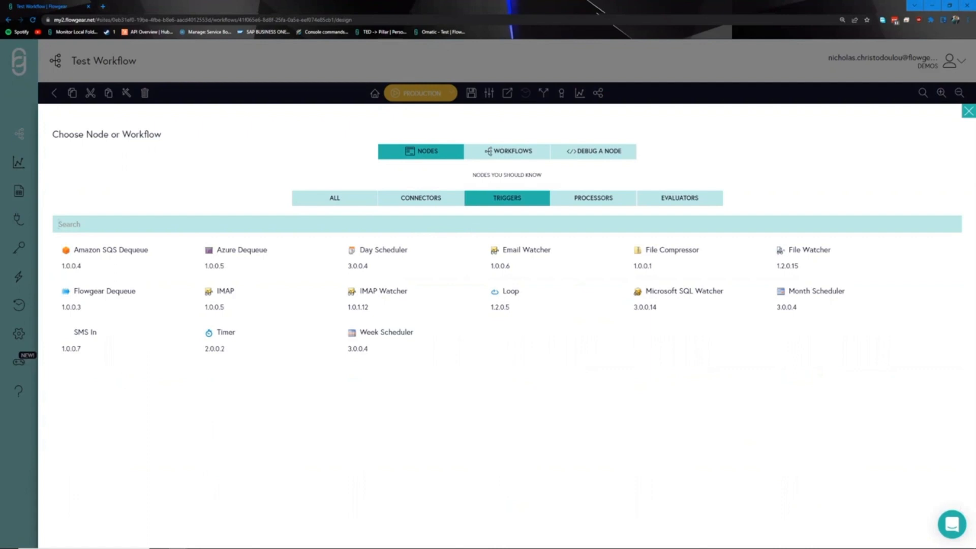
left_click(605, 202)
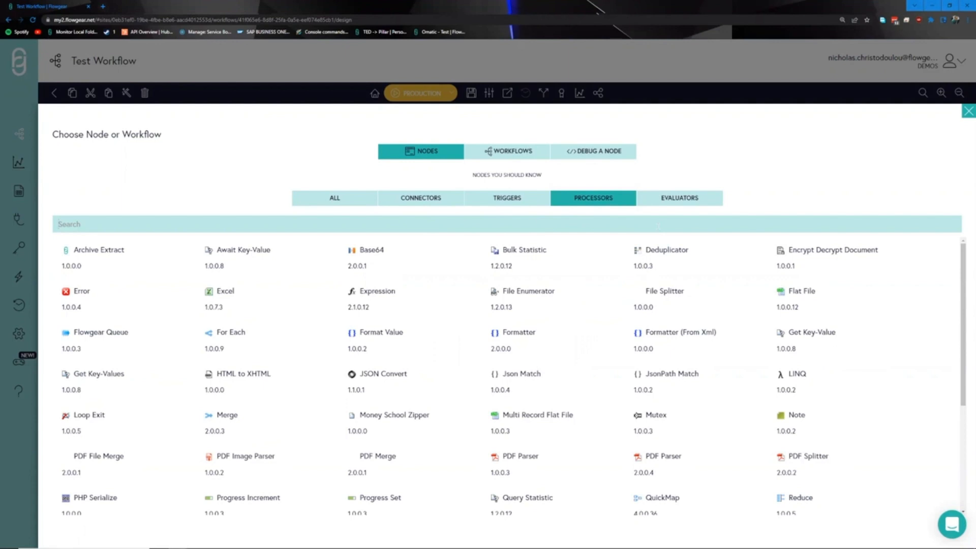
left_click(670, 204)
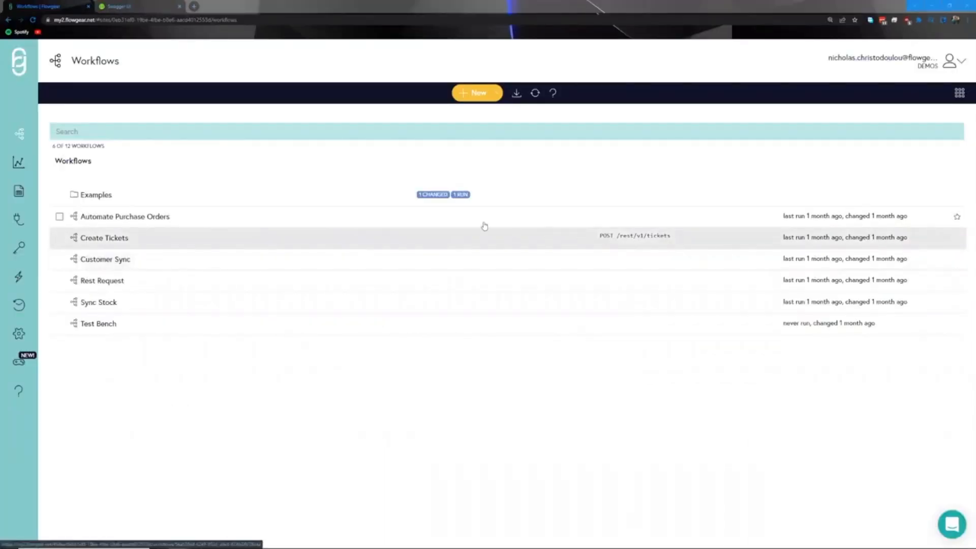
- Create a new workflow named "Web Request" from a blank canvas
left_click(470, 93)
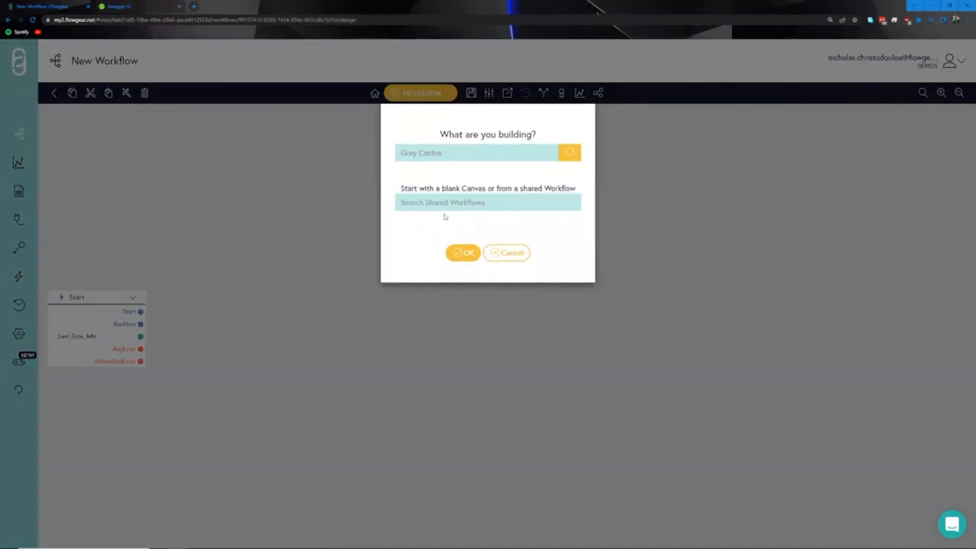
type("Web Request")
key("Return")
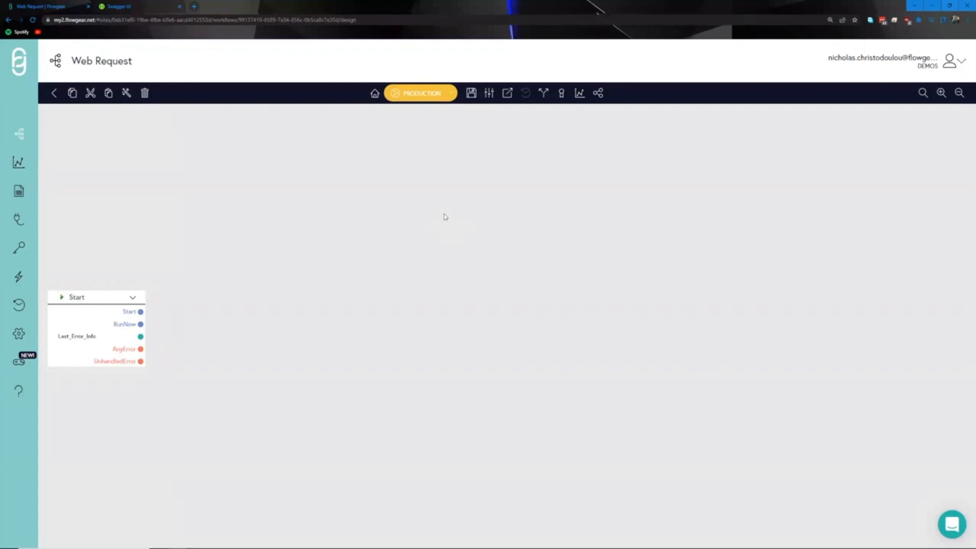
- Add a Web Request node to the workflow and move it further away from the Start node
left_click(387, 219)
left_click(245, 310)
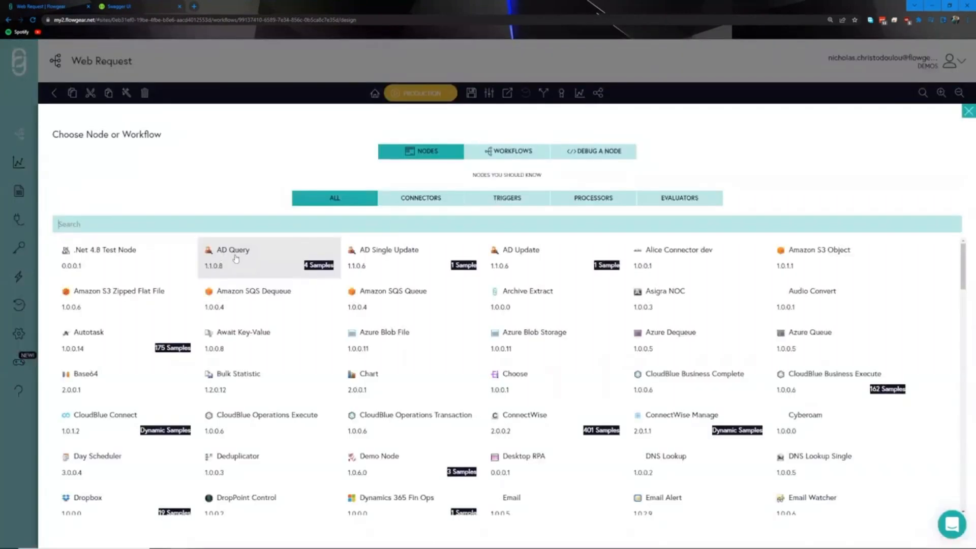
type("web")
left_click(395, 264)
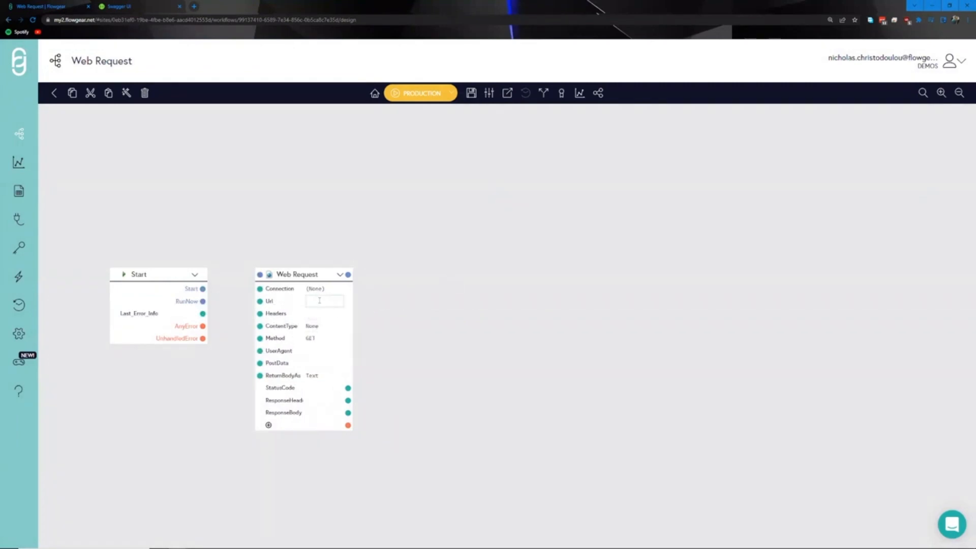
left_click(321, 338)
left_click_drag(319, 280, 463, 280)
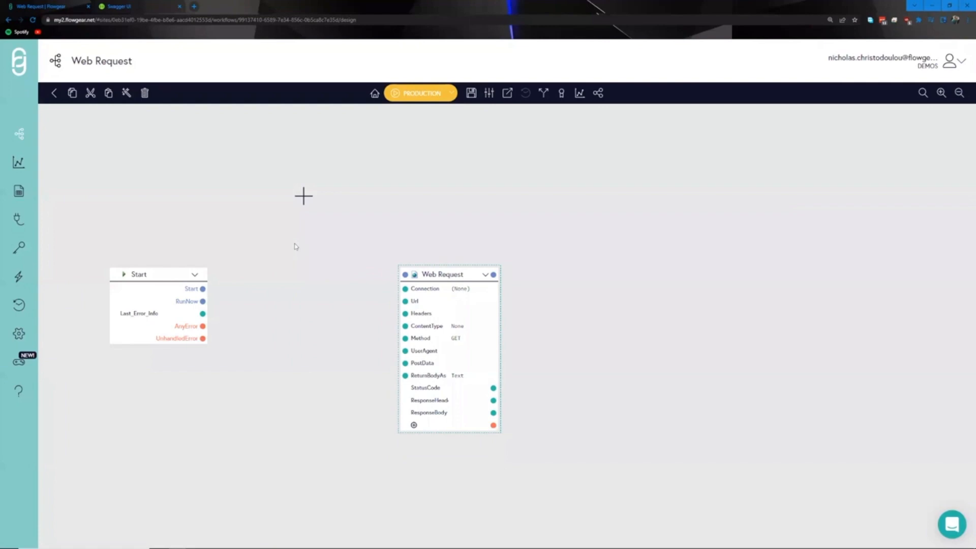
- Switch to the Swagger Petstore documentation and examine its base URL and available authorization methods
left_click(119, 7)
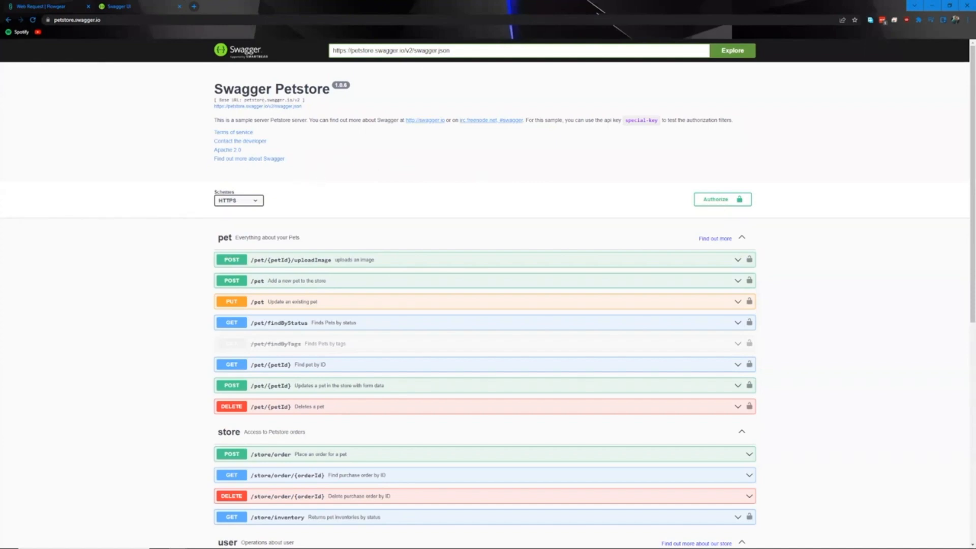
left_click_drag(244, 100, 260, 100)
left_click(326, 105)
left_click(716, 201)
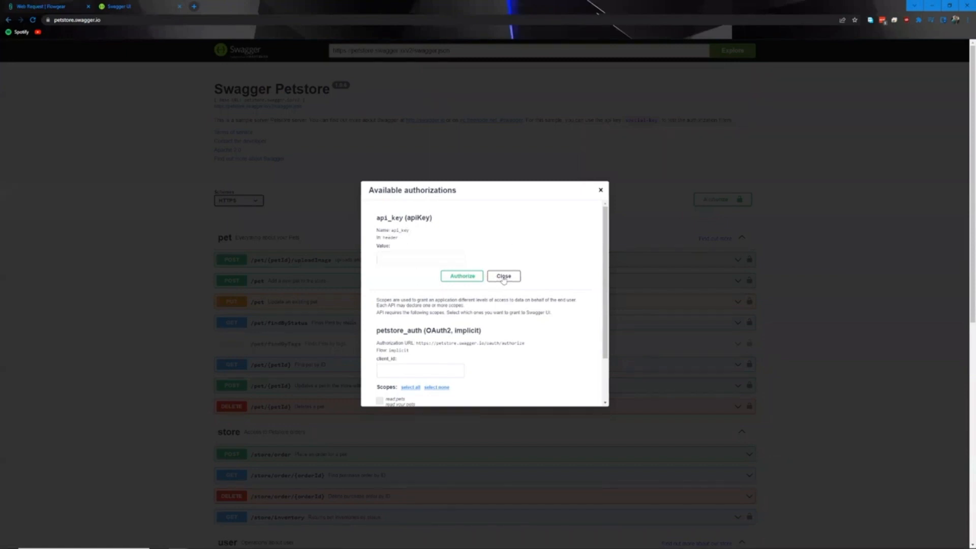
left_click(503, 277)
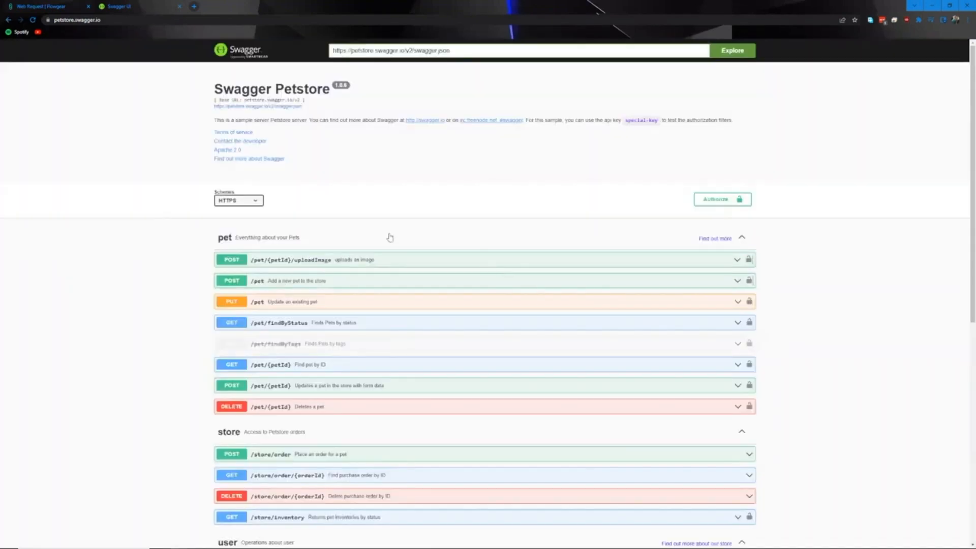
- Expand the POST /pet endpoint for adding a new pet and examine its example request body
left_click(313, 284)
scroll(284, 326, "down", 1)
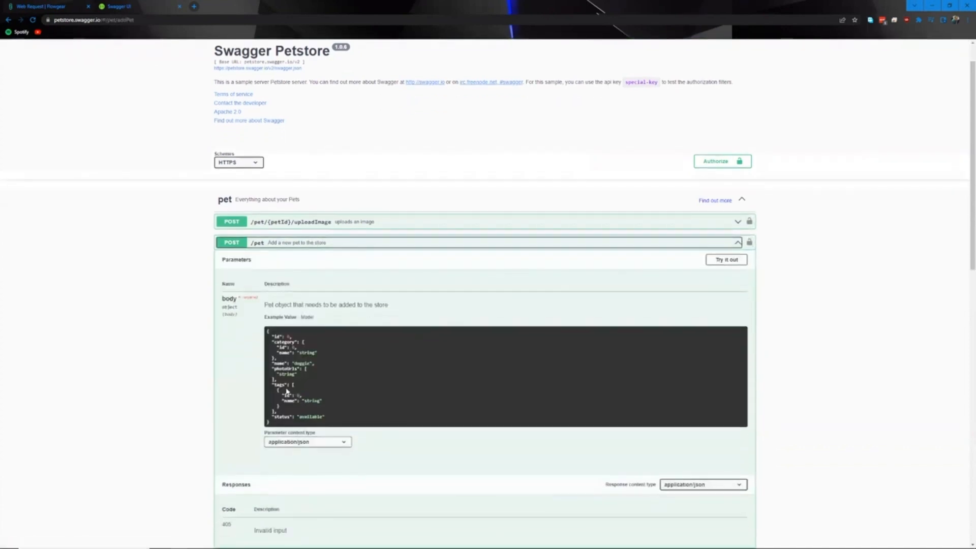
left_click_drag(268, 333, 284, 358)
left_click(311, 382)
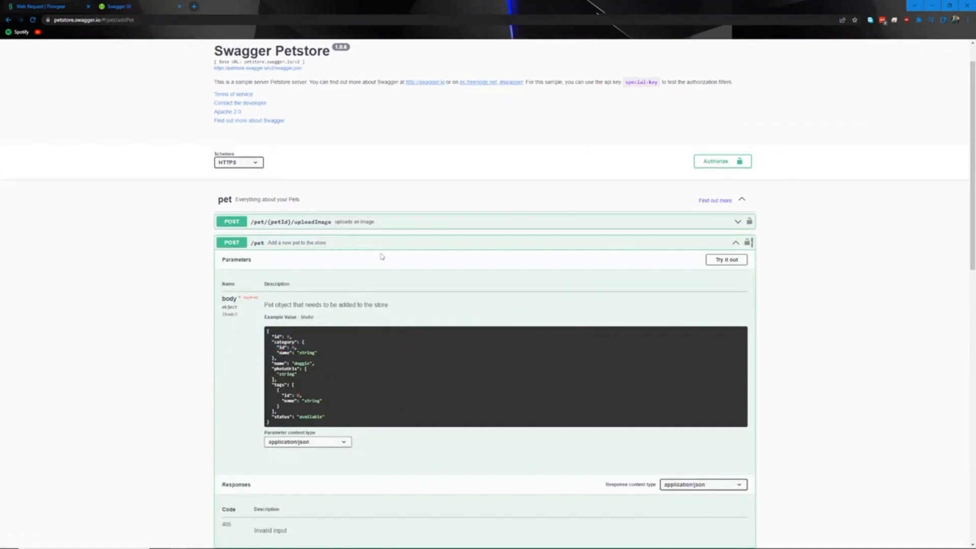
- Return to the Flowgear workflow, create a connection for the Web Request node and open that connection for editing
left_click(41, 6)
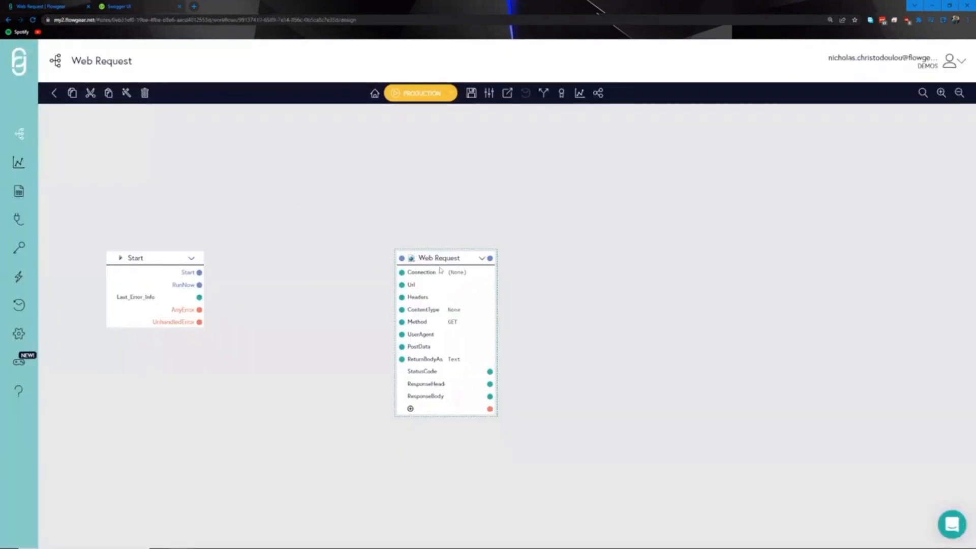
left_click(459, 286)
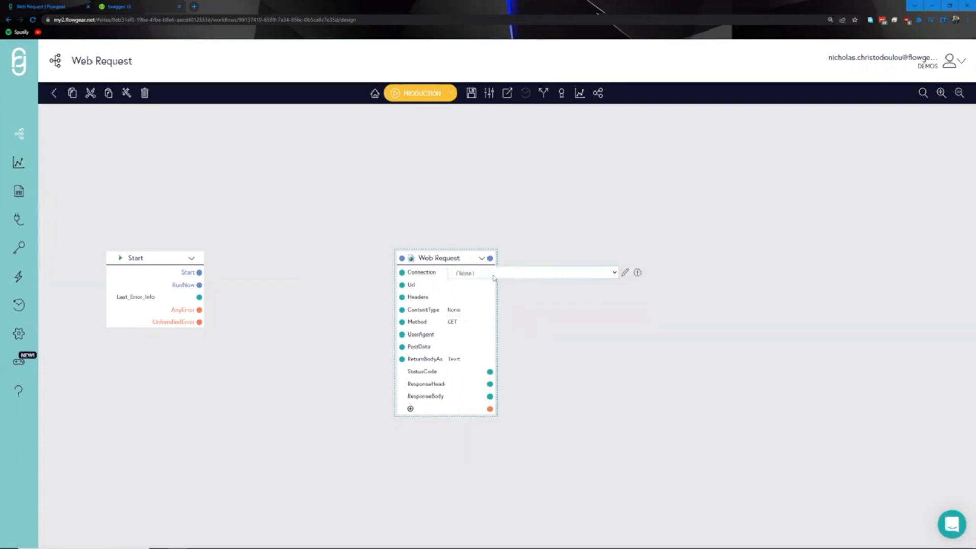
left_click(638, 274)
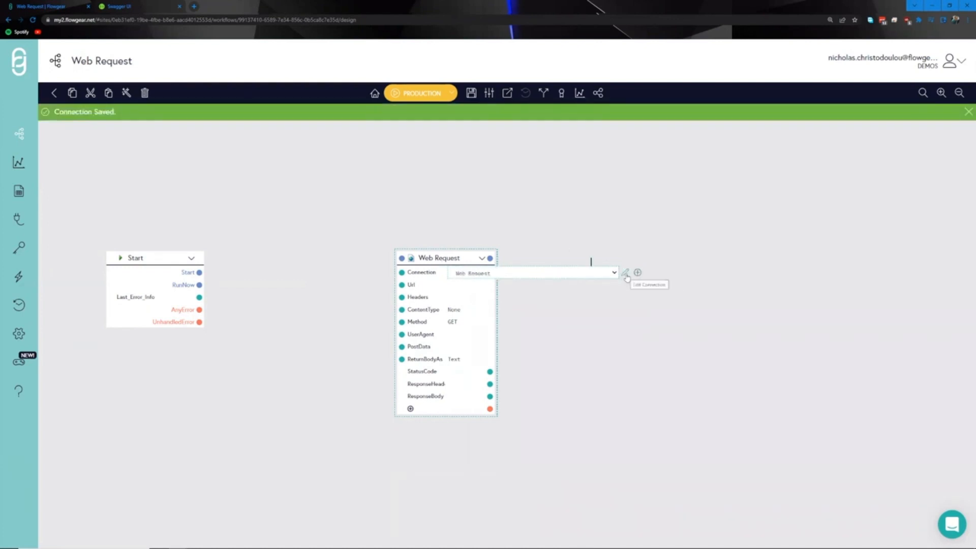
left_click(624, 273)
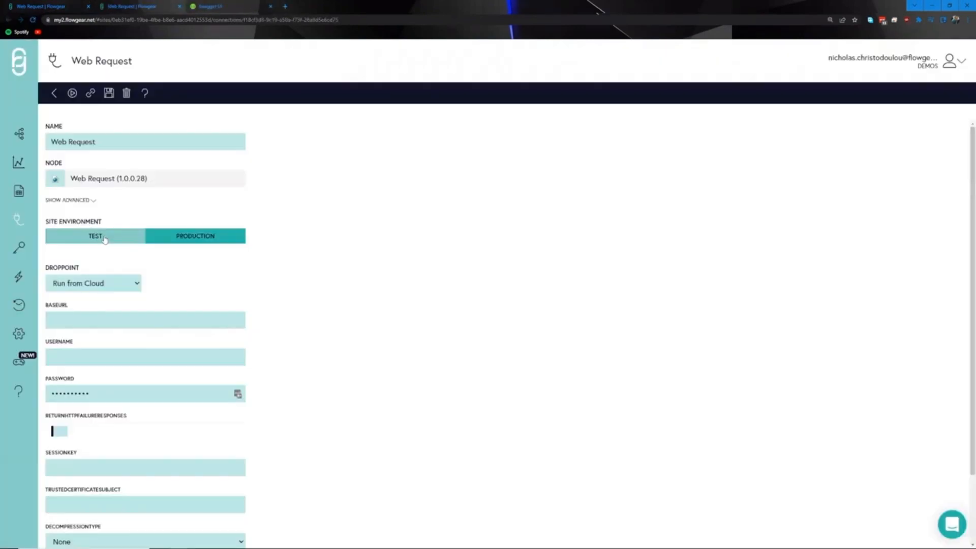
- Switch the Web Request connection to the Test site environment and clear its password field
left_click(104, 239)
scroll(236, 265, "down", 1)
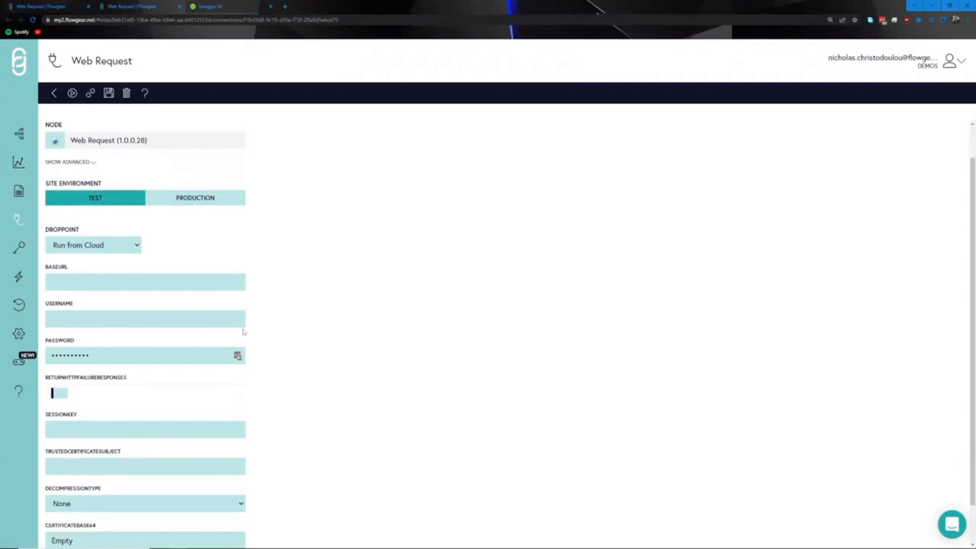
left_click_drag(163, 356, 37, 362)
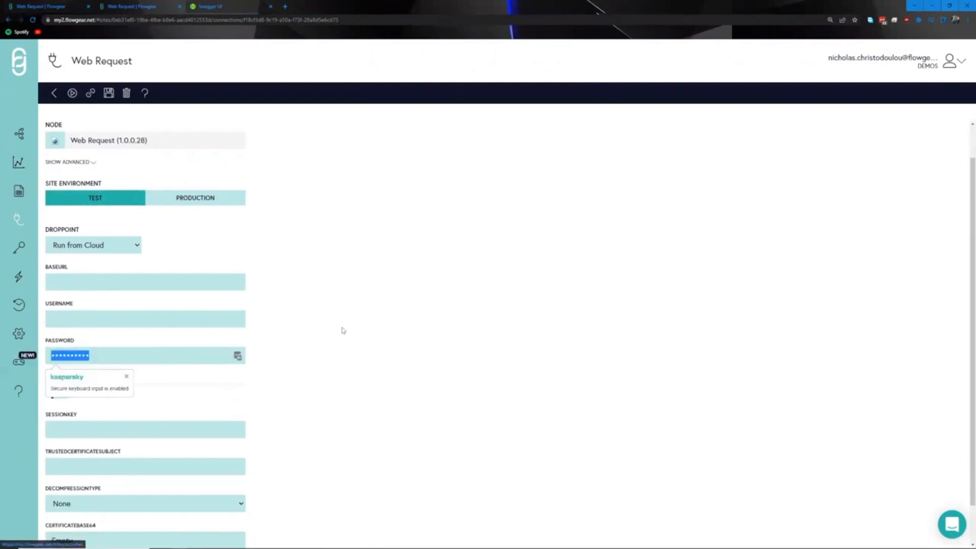
key("BackSpace")
- Enable ReturnHttpFailureResponses in the Web Request connection's Test environment
scroll(362, 325, "down", 1)
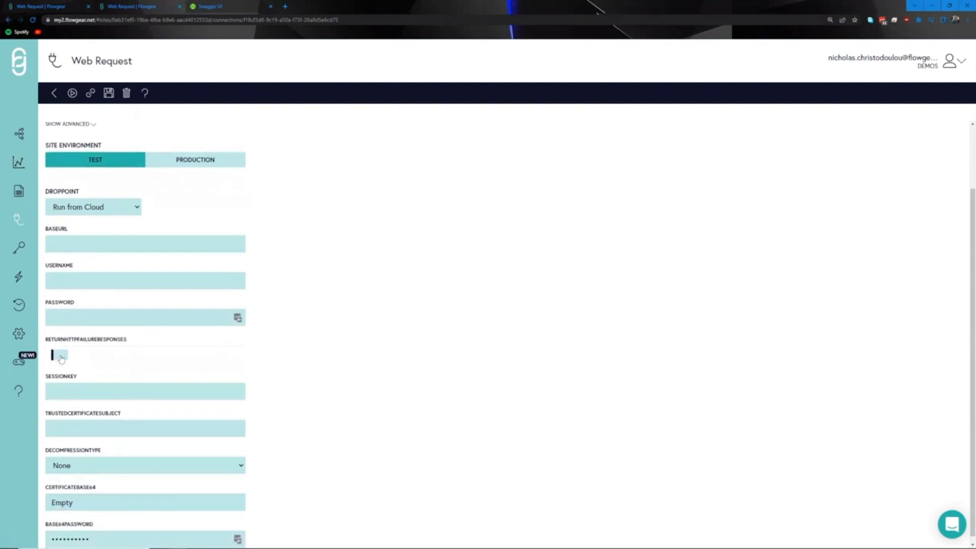
left_click(61, 357)
scroll(270, 231, "up", 2)
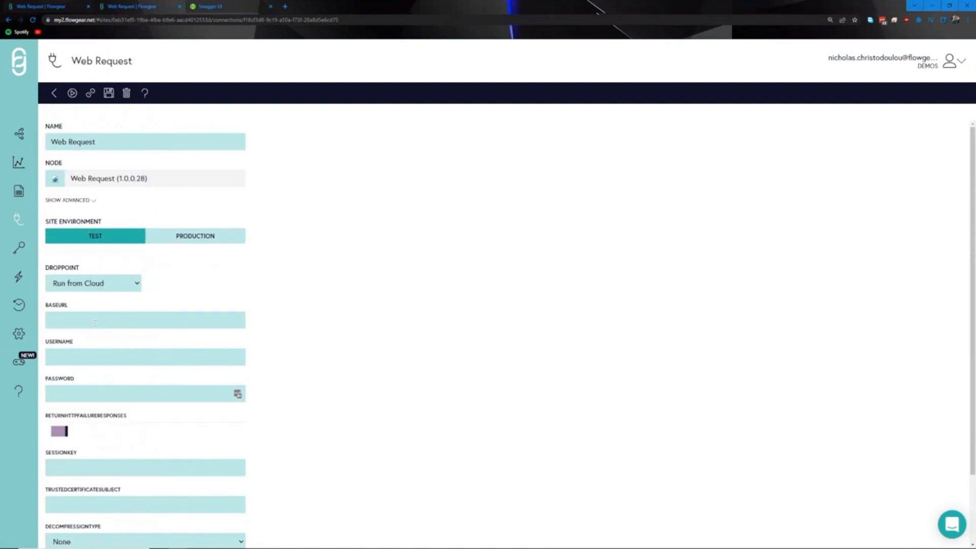
- Switch to the Swagger Petstore documentation and copy the API's base URL, petstore.swagger.io/v2
left_click(226, 9)
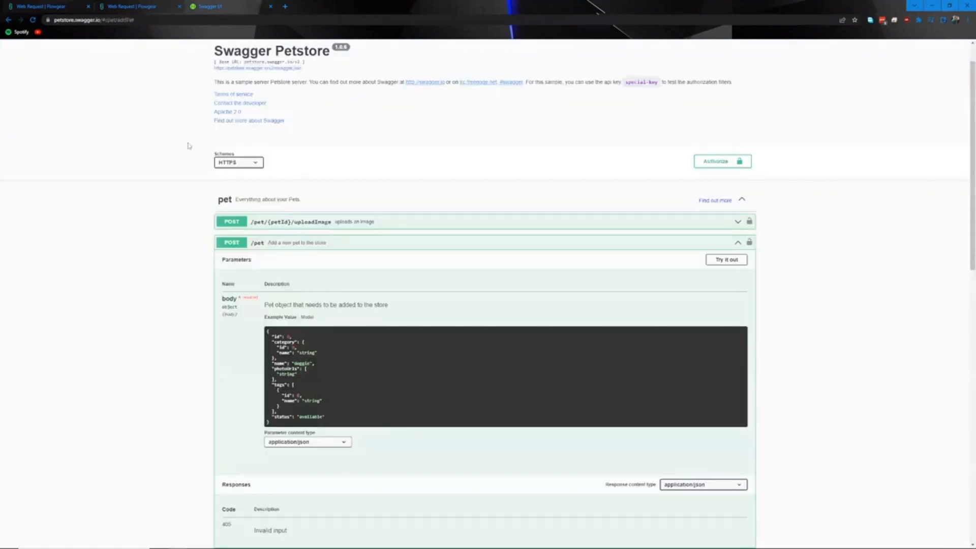
scroll(259, 106, "up", 1)
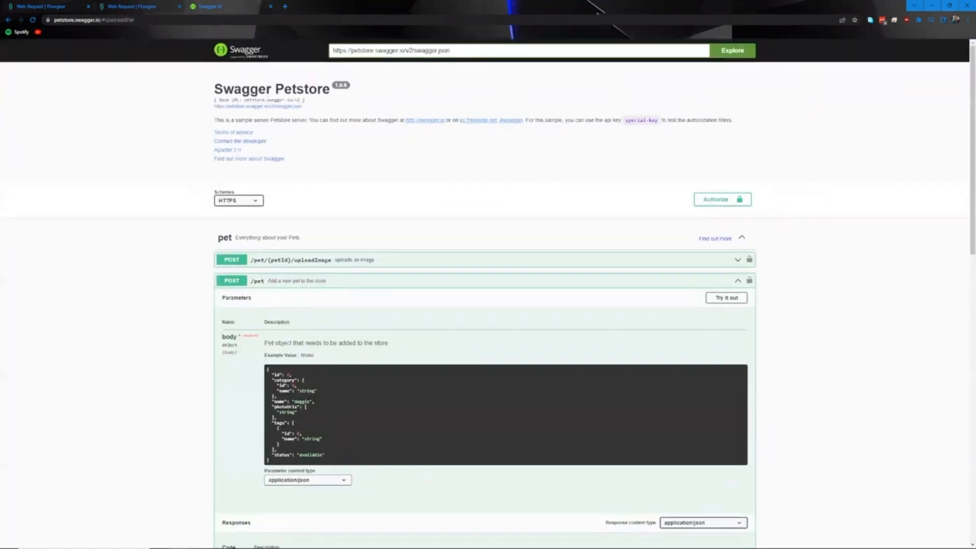
left_click_drag(303, 100, 244, 100)
key("ctrl+c")
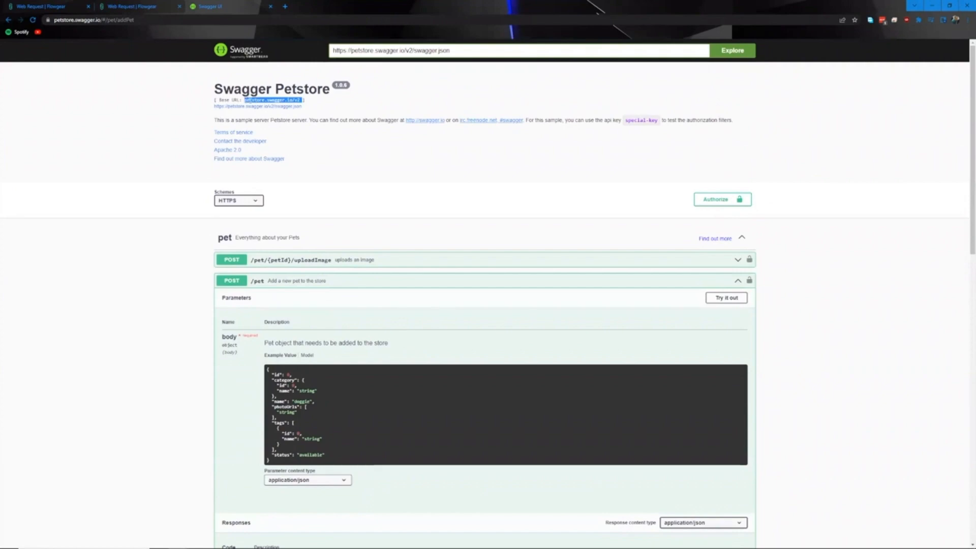
left_click(162, 7)
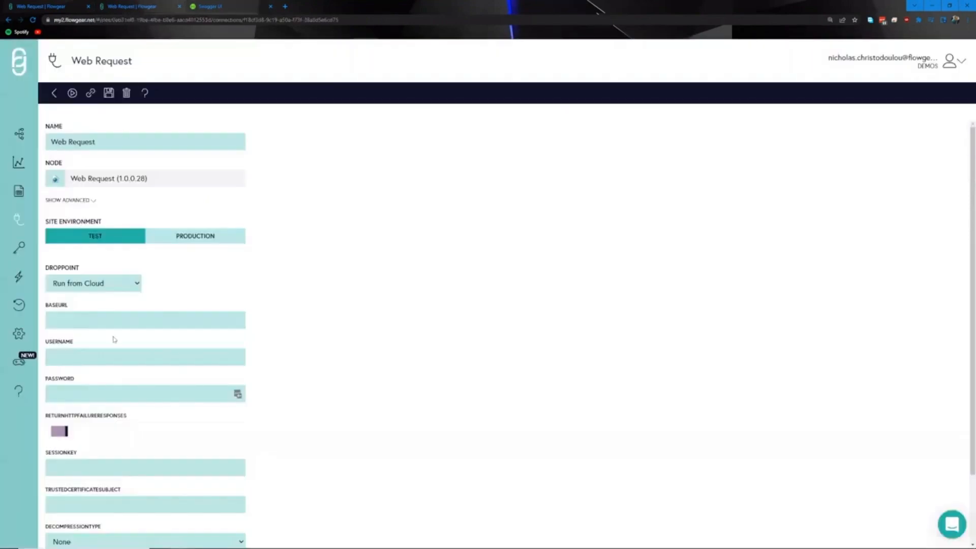
key("ctrl+v")
type("http")
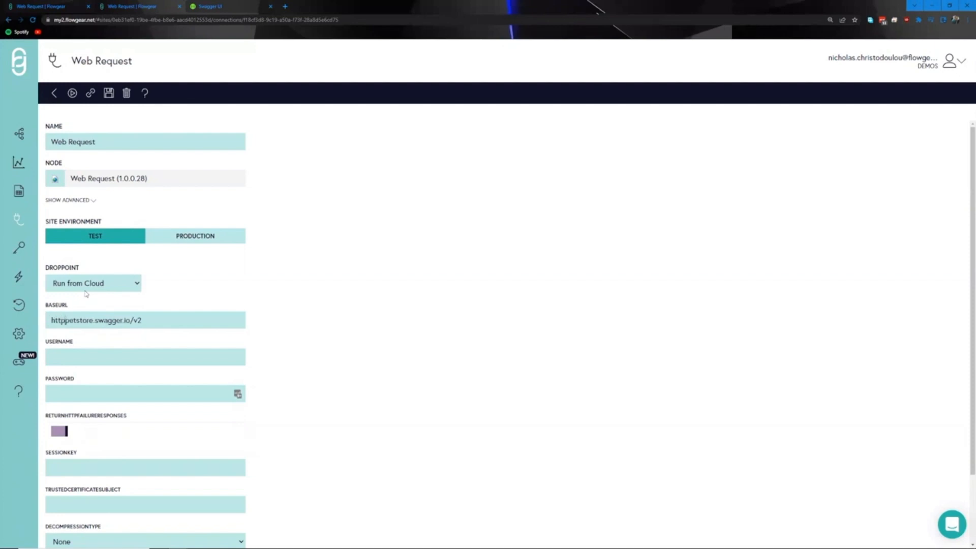
type("://")
type("s")
left_click(109, 93)
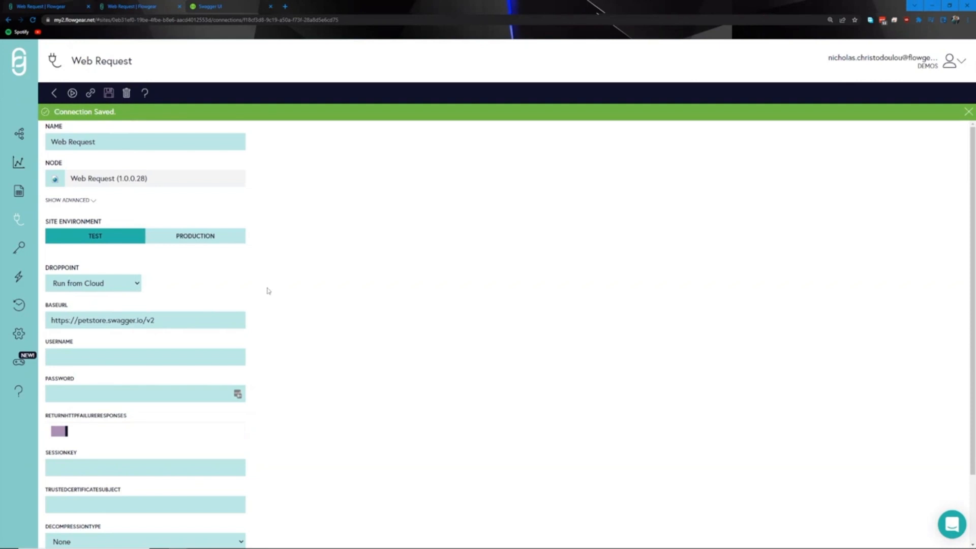
- Review the connection's base URL against the workflow node and the POST /pet endpoint path in the Swagger documentation
left_click(71, 7)
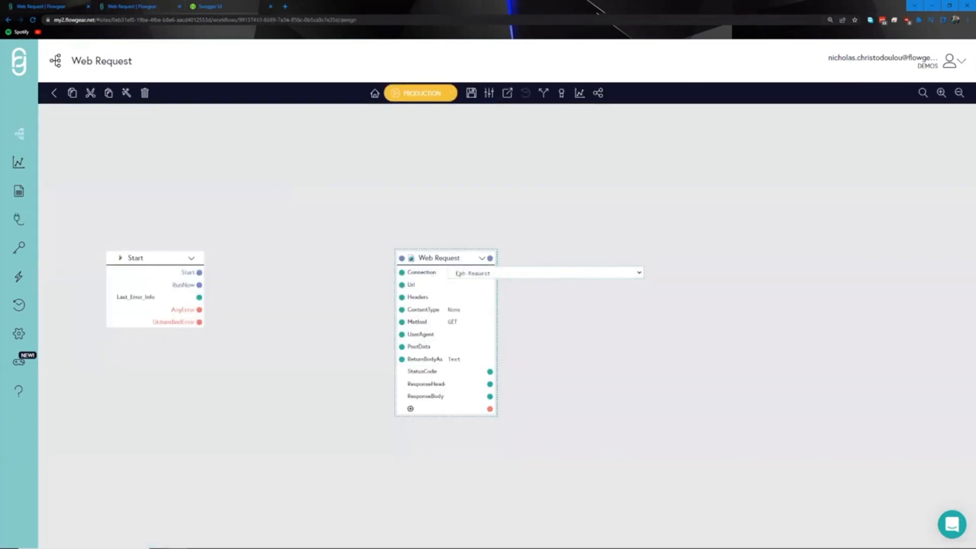
left_click(130, 9)
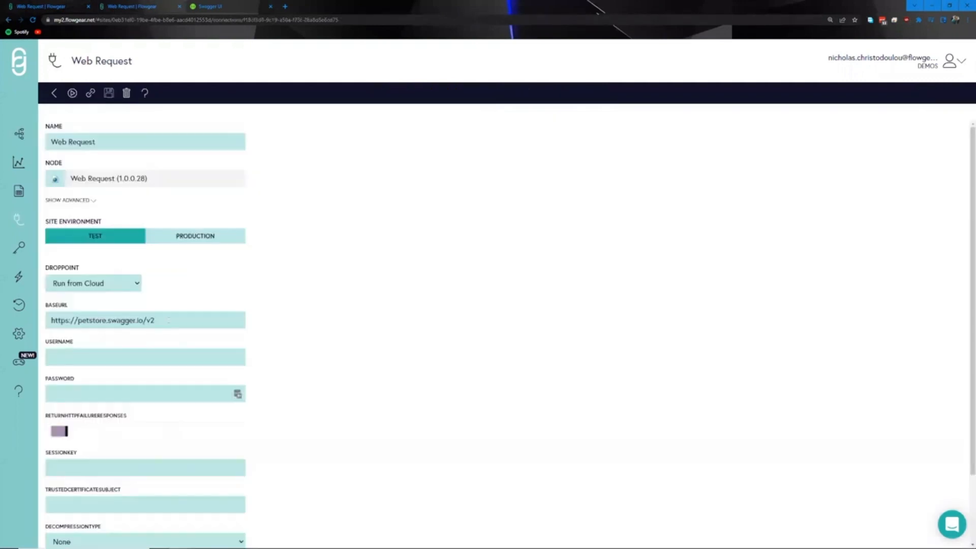
left_click_drag(155, 320, 49, 321)
left_click(272, 295)
left_click(71, 6)
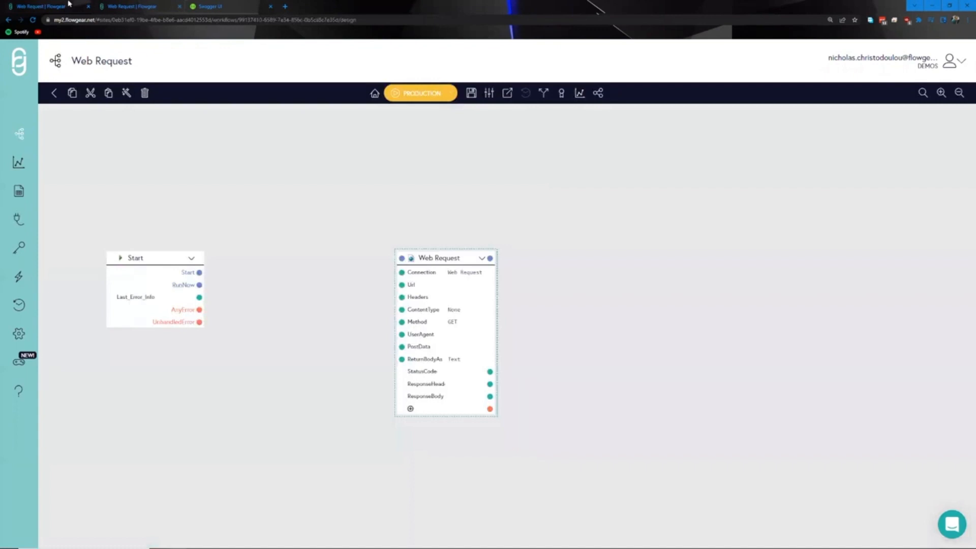
left_click(216, 7)
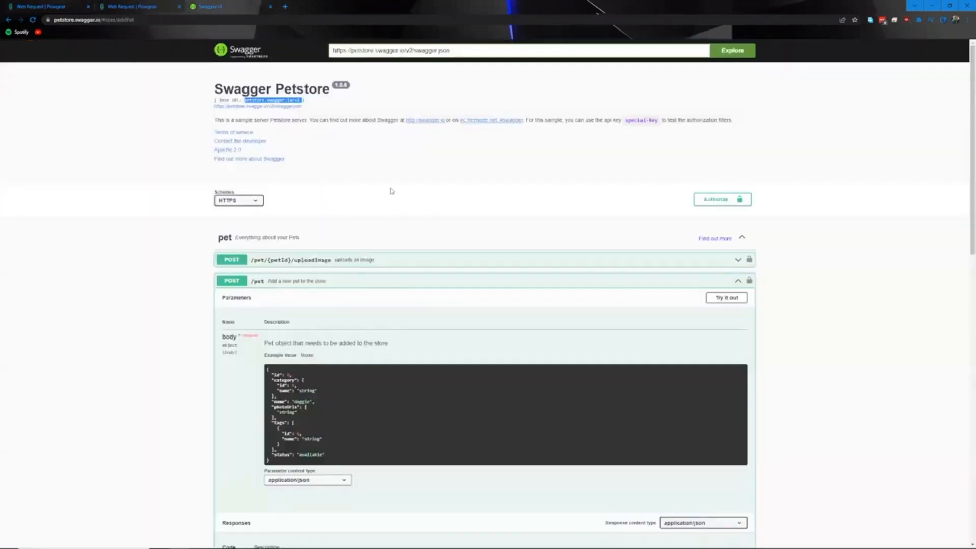
scroll(297, 231, "down", 1)
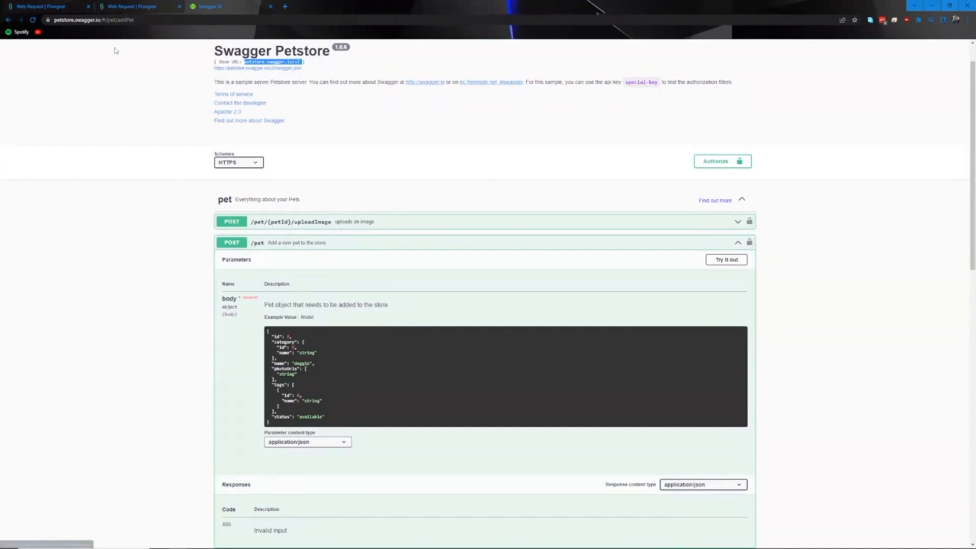
- Return to the Flowgear workflow and set the Web Request node's Url to /pet
left_click(48, 8)
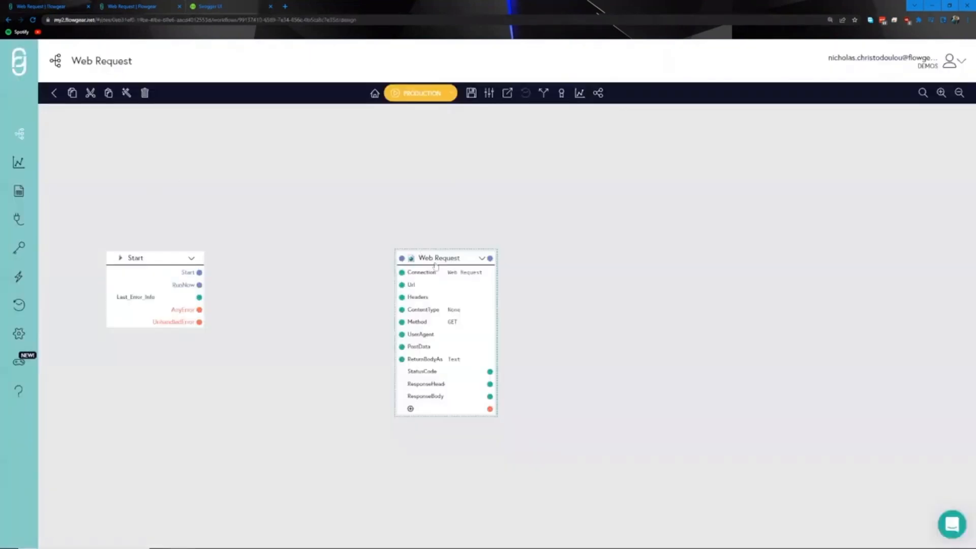
left_click(460, 285)
type("/pet")
left_click(292, 224)
- Open the Swagger Petstore authorizations, enter an API key for api_key, copy it and authorize
left_click(210, 8)
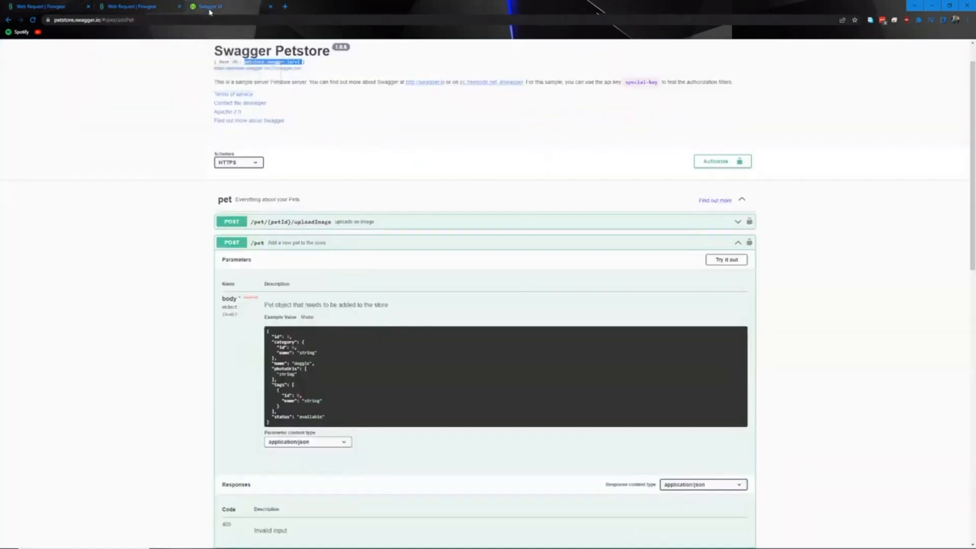
left_click(564, 168)
left_click(721, 165)
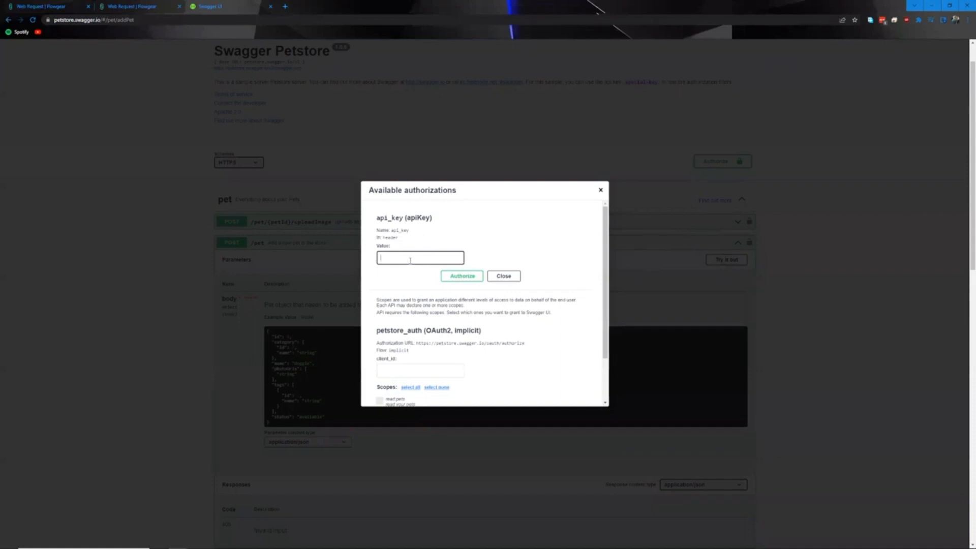
type("testapikey01")
key("ctrl+a")
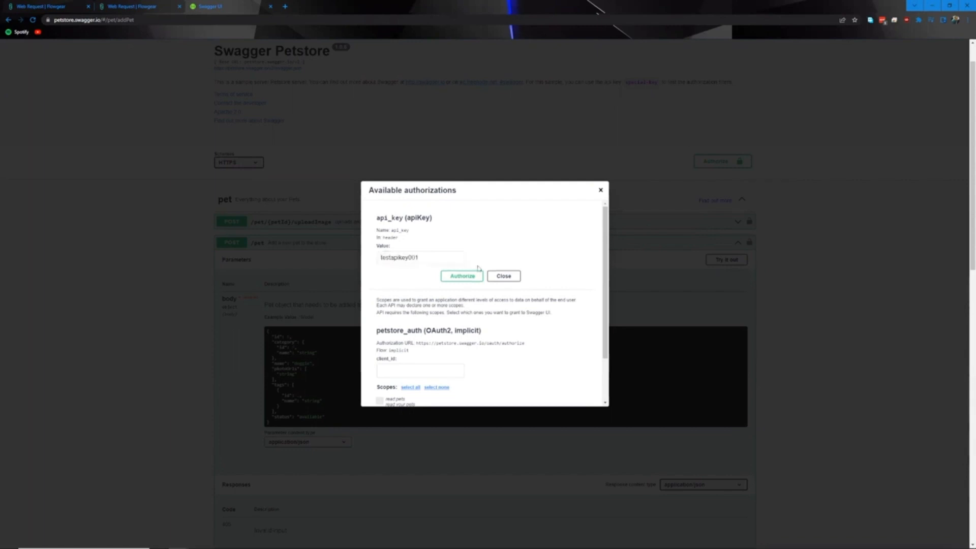
left_click(466, 275)
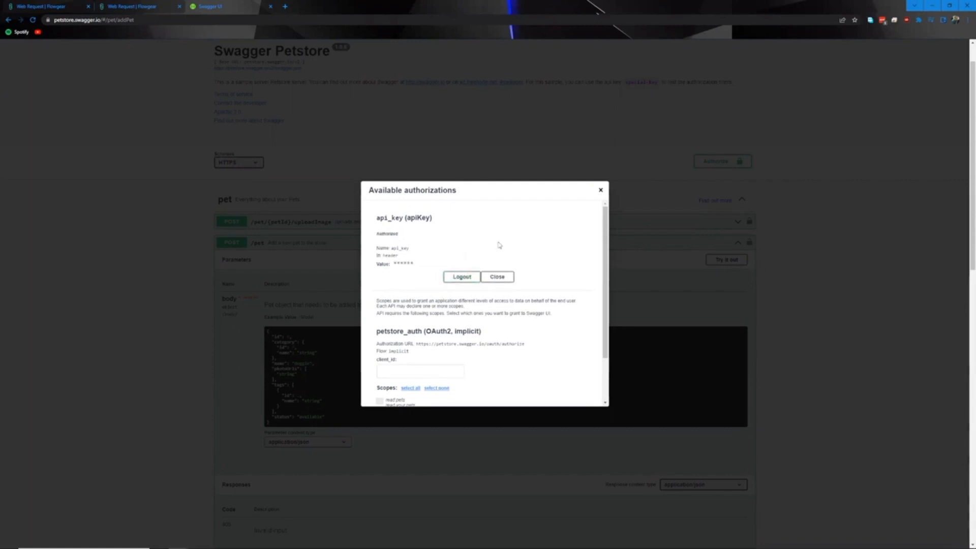
- Set the Web Request node's Headers in Flowgear to an Authorization header with api_key followed by the copied API key
left_click(115, 9)
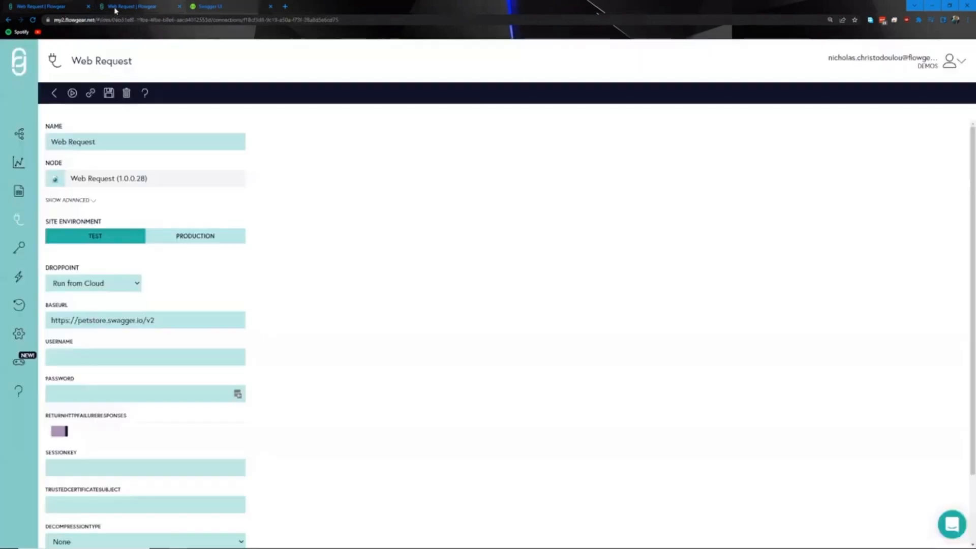
left_click(35, 5)
left_click(456, 300)
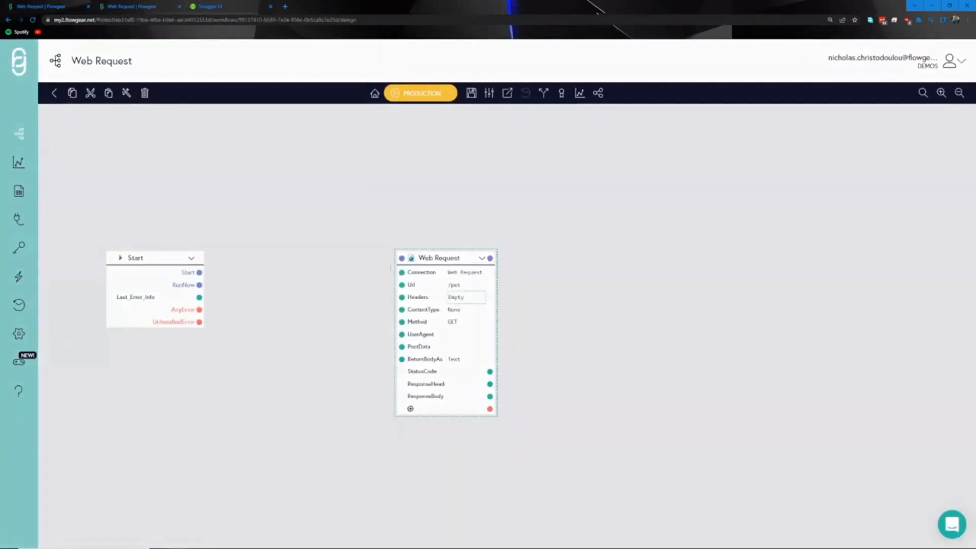
type("Aut")
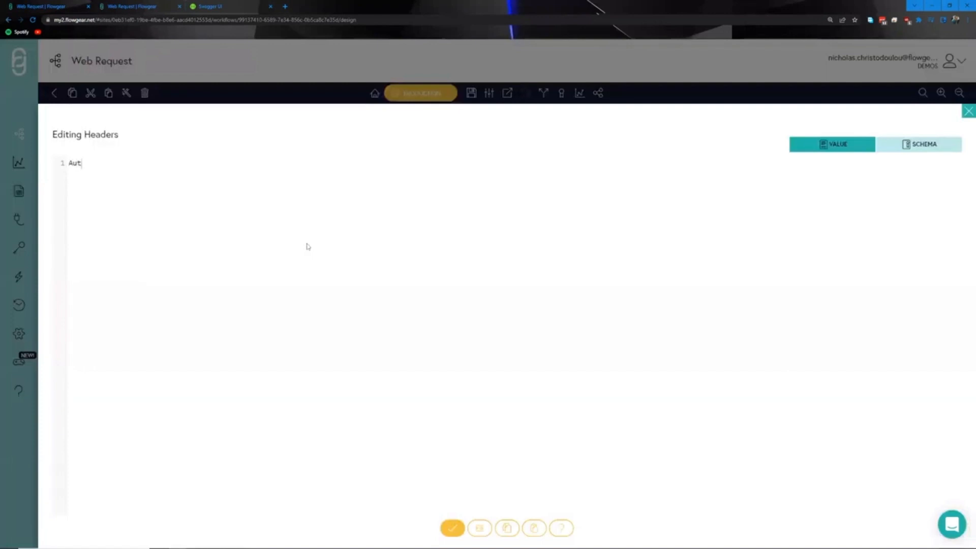
type("horization: api_key")
key("ctrl+v")
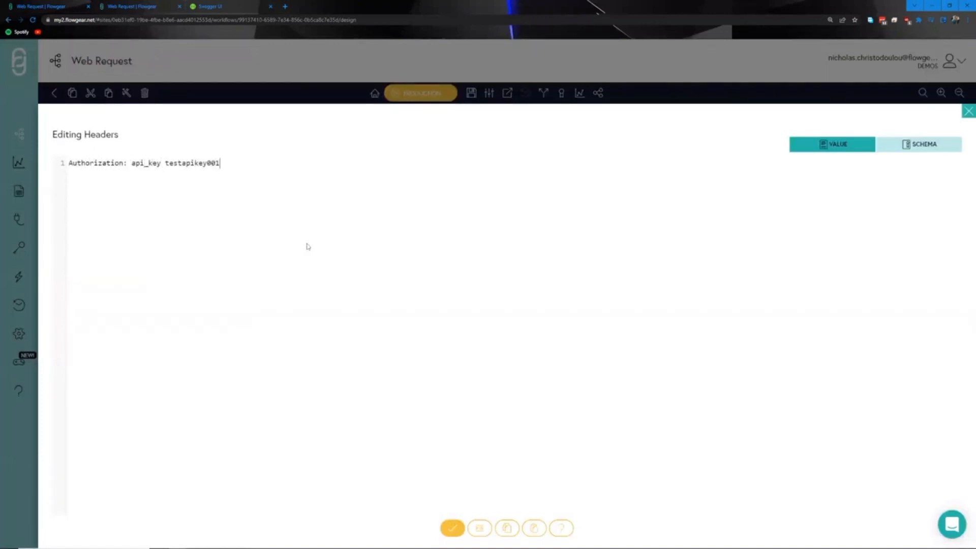
left_click(452, 527)
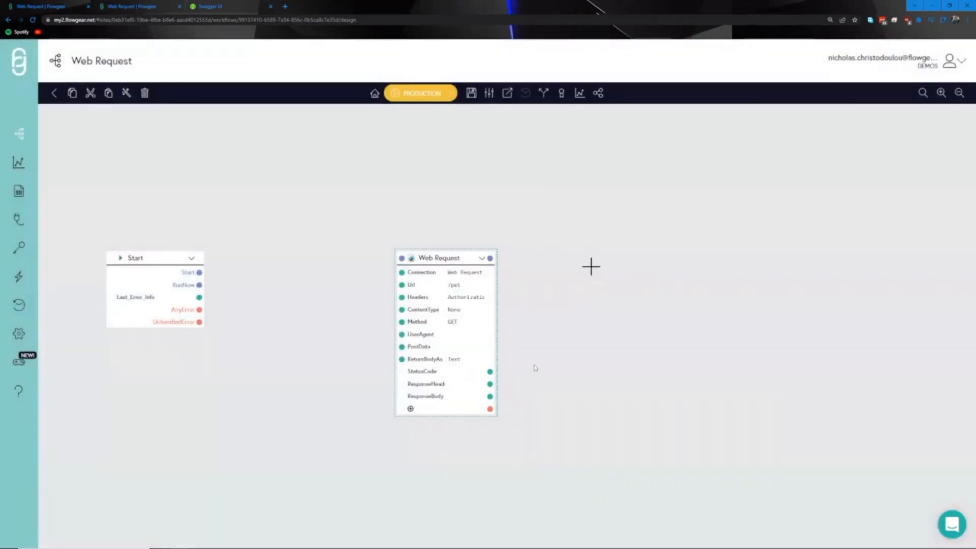
- Set the Web Request node's ContentType to Application_Json and its Method to POST
left_click(457, 310)
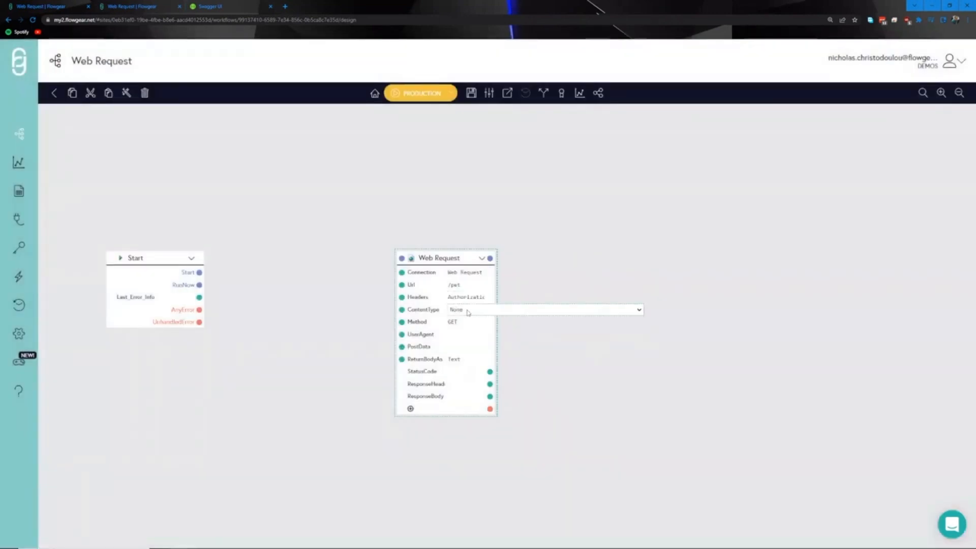
left_click(468, 313)
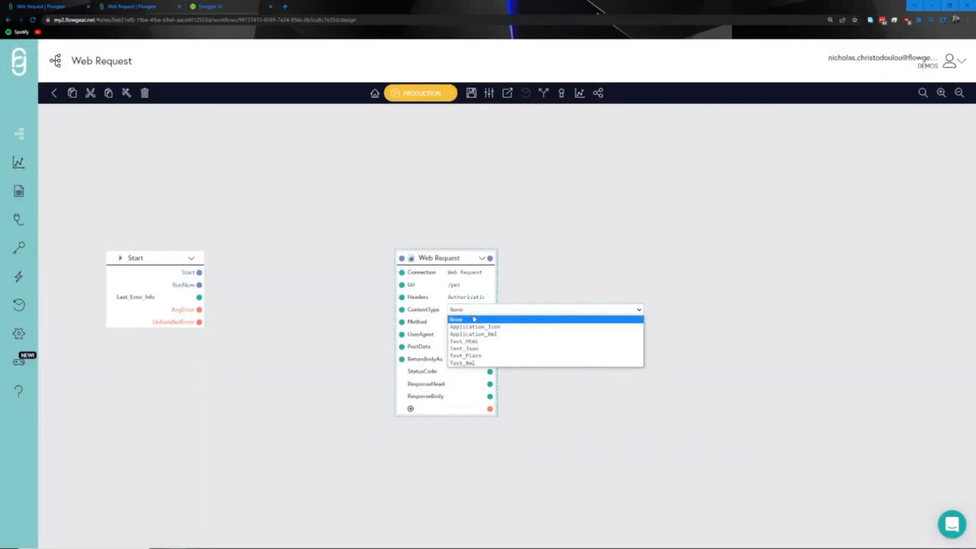
left_click(477, 326)
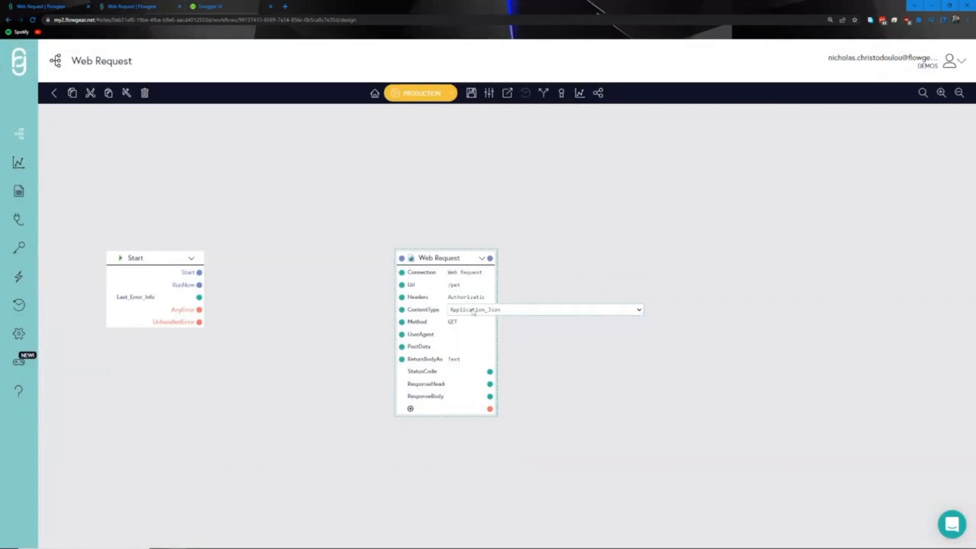
left_click(477, 322)
left_click(464, 326)
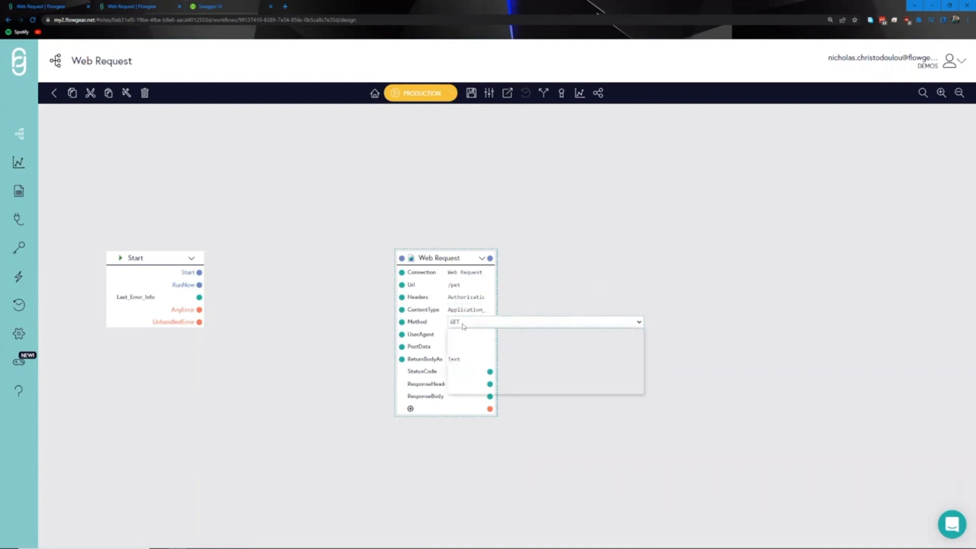
left_click(470, 344)
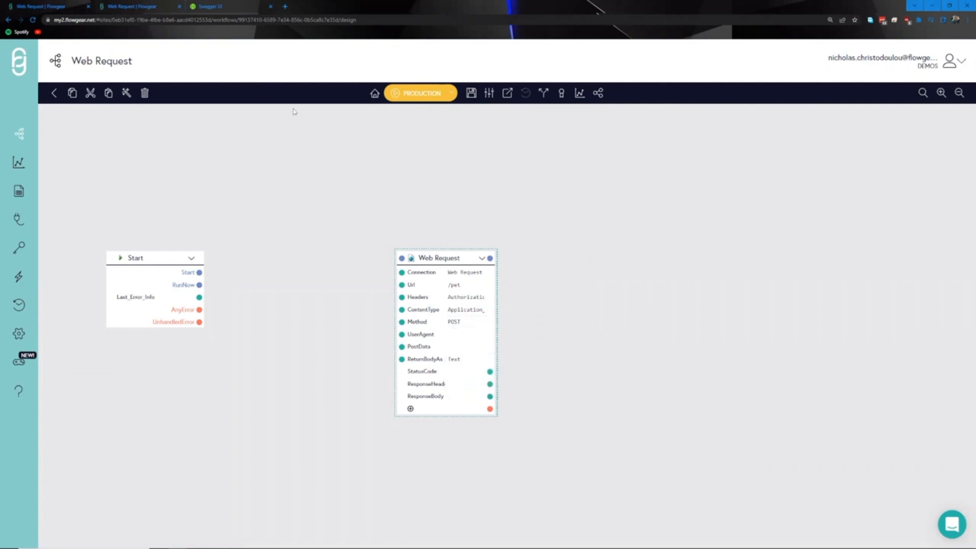
- Return to Swagger, close the authorizations dialog and copy the example JSON body of the POST /pet endpoint
left_click(222, 7)
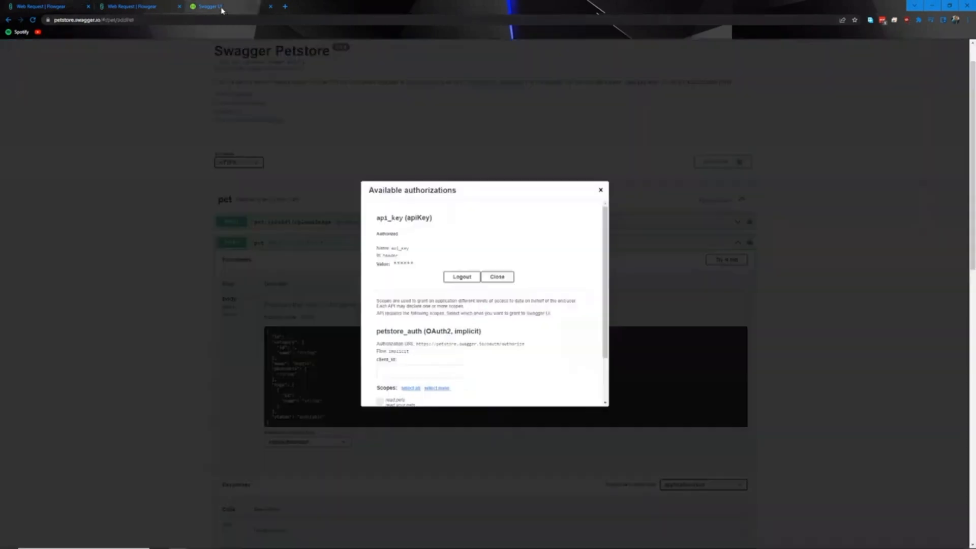
left_click(505, 275)
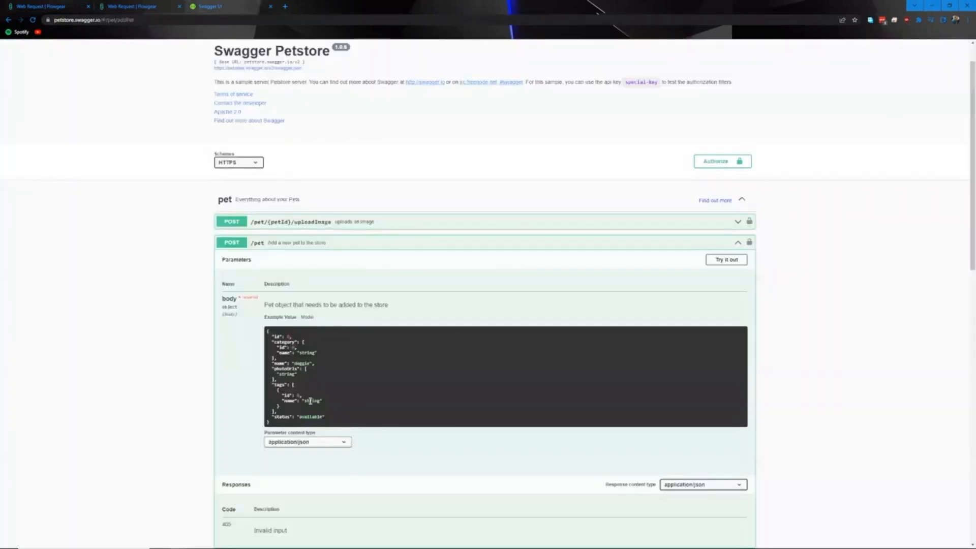
left_click_drag(271, 421, 265, 334)
key("ctrl+c")
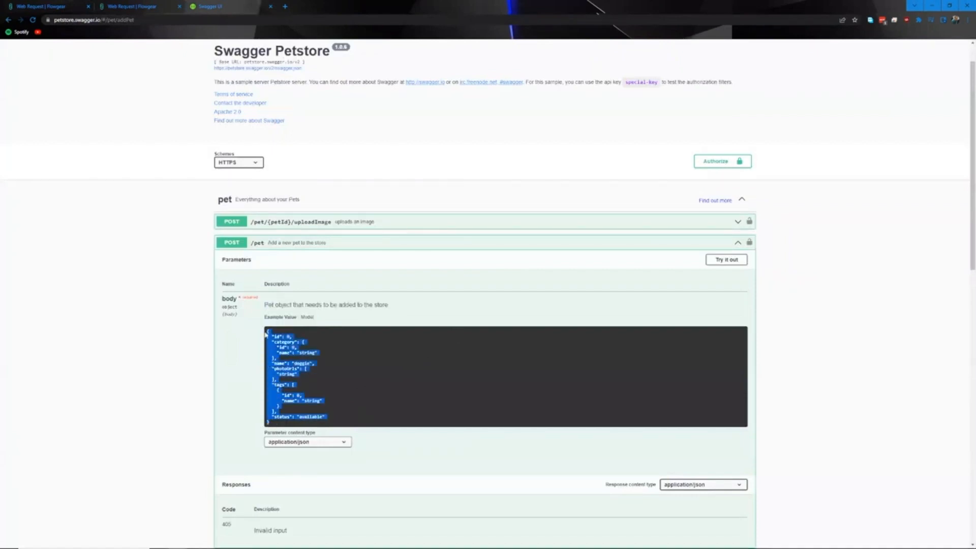
- Paste the copied example pet JSON into the Web Request node's PostData in the Flowgear workflow and apply it
left_click(145, 5)
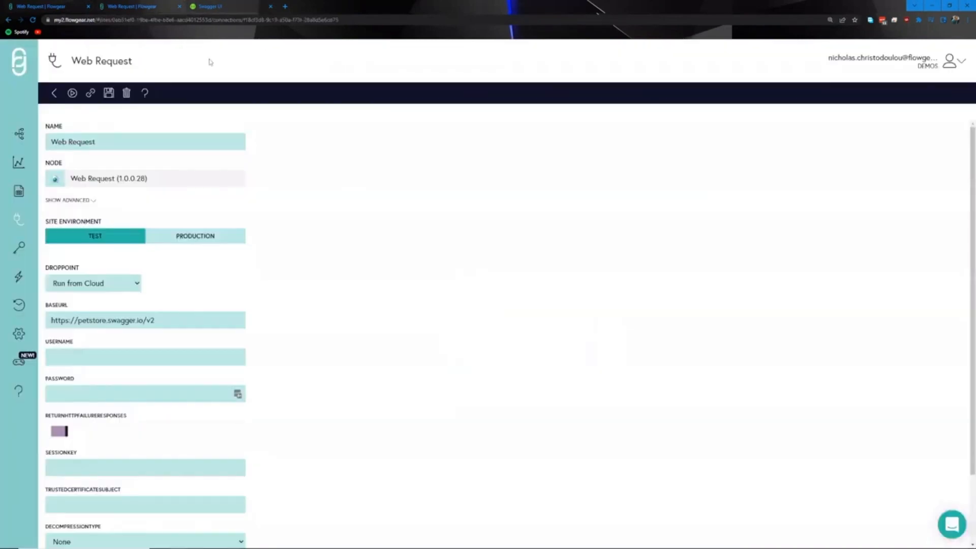
left_click(45, 4)
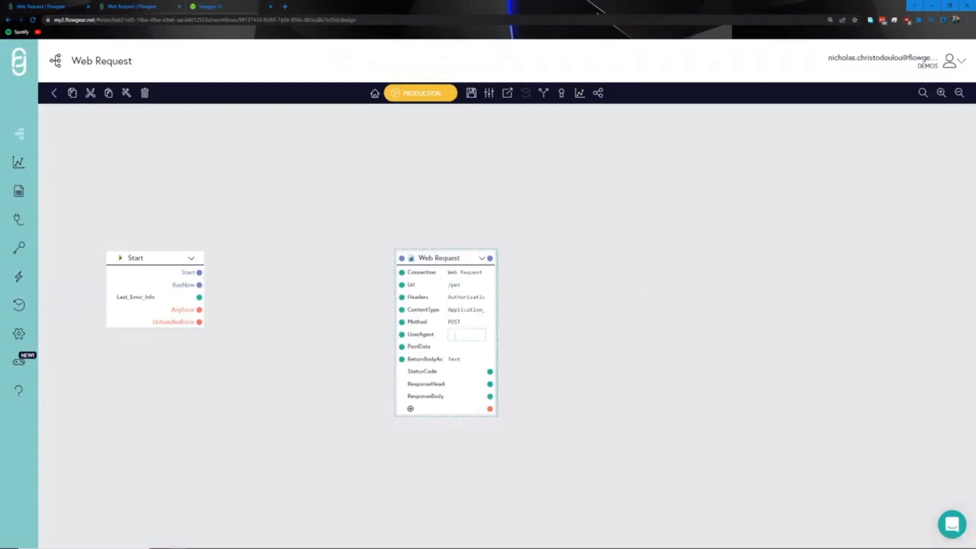
left_click(450, 346)
key("ctrl+v")
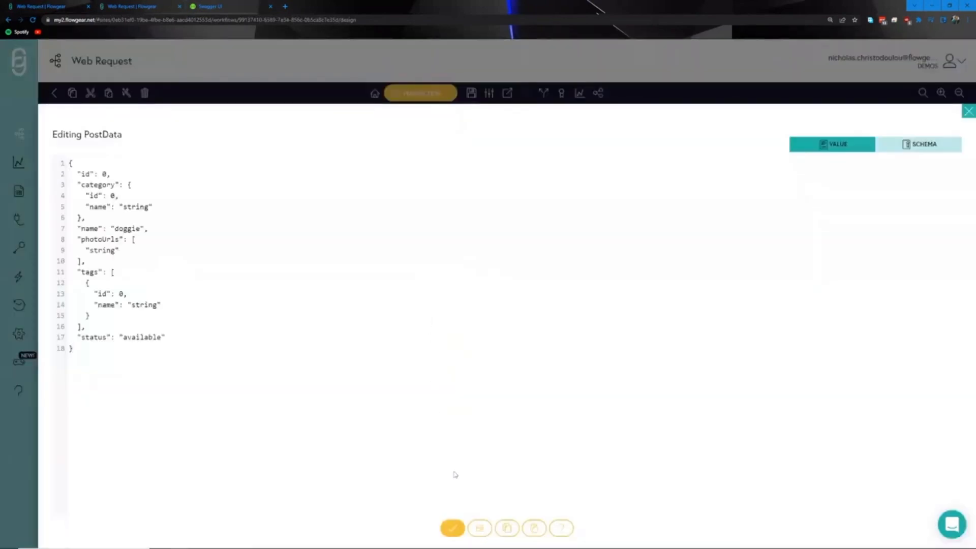
left_click(452, 528)
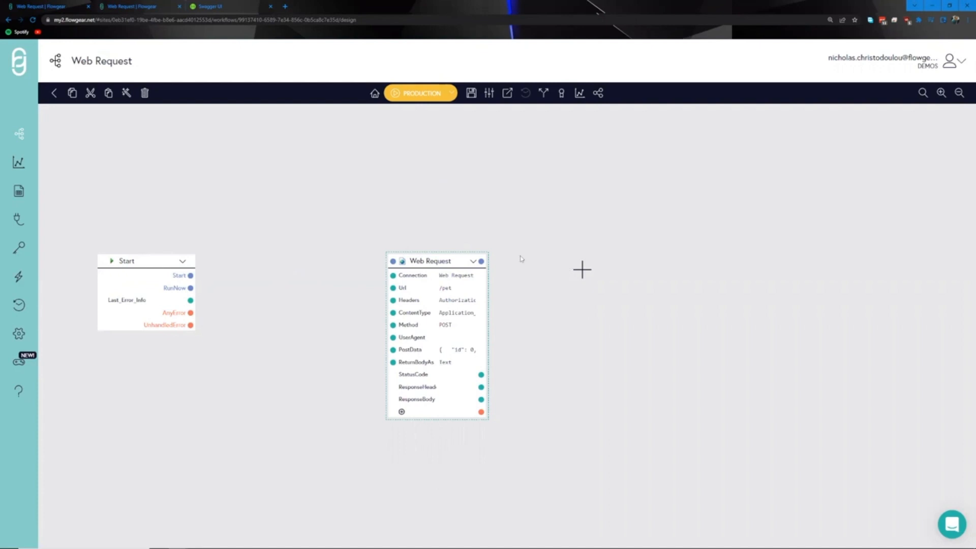
- Run only the Web Request node to send the request
left_click(472, 261)
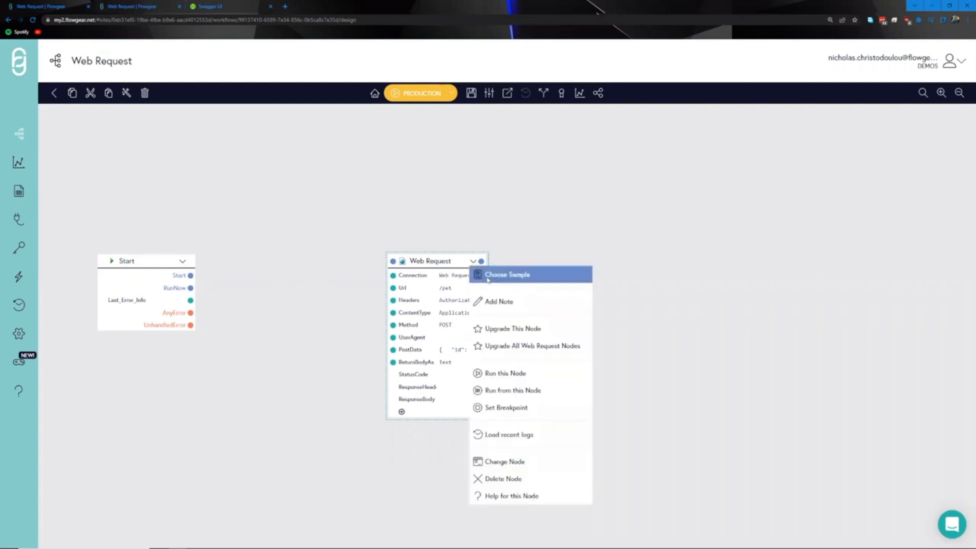
left_click(502, 373)
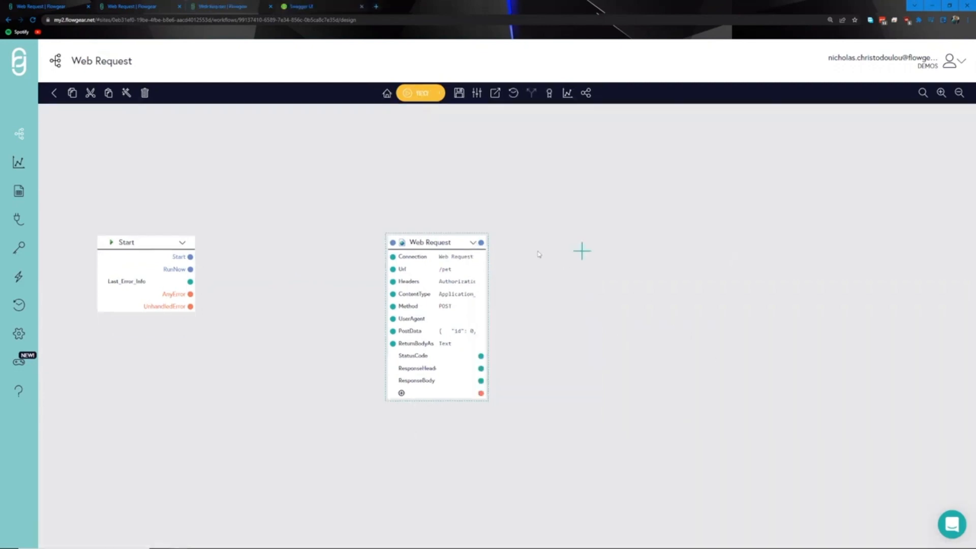
- Run the Web Request node on its own again and inspect the returned ResponseBody and its id in the run log
left_click(473, 245)
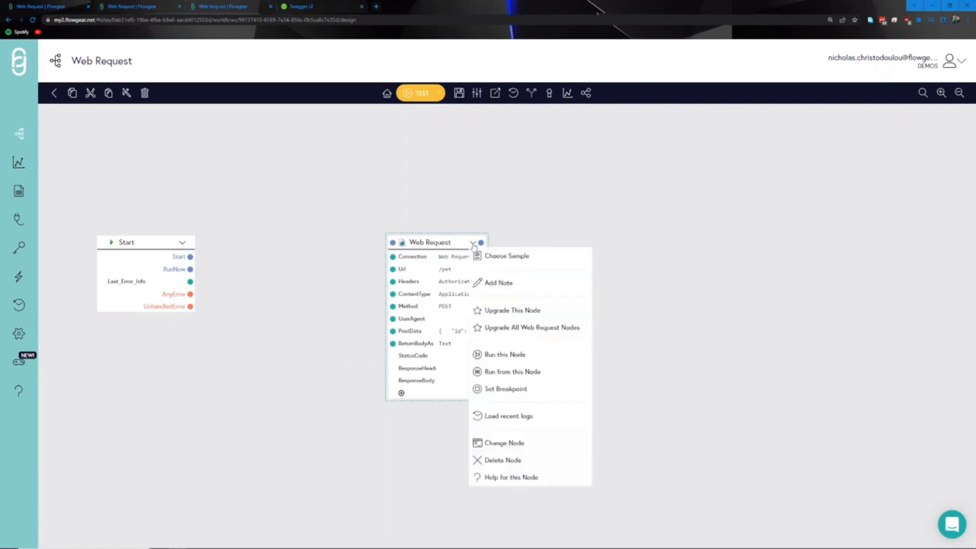
left_click(499, 359)
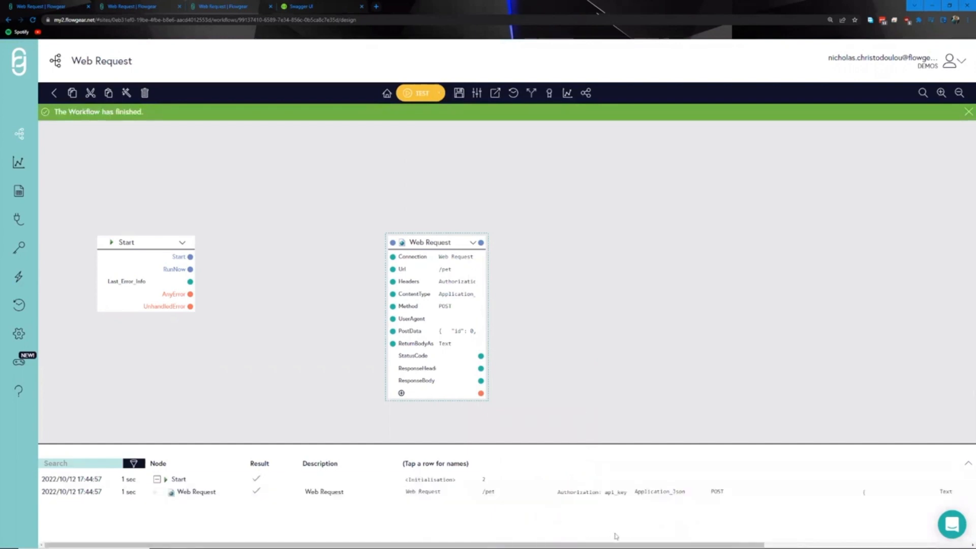
left_click_drag(616, 543, 877, 540)
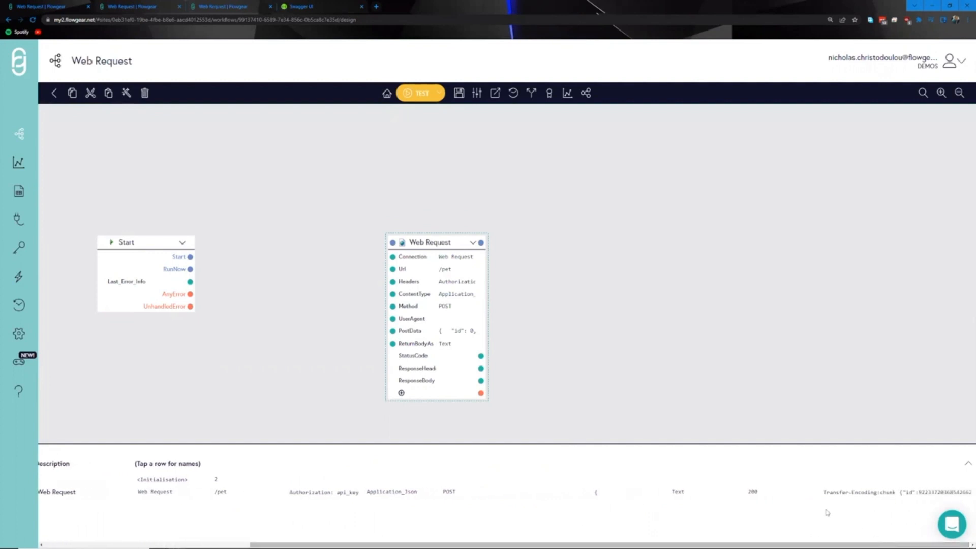
left_click(770, 492)
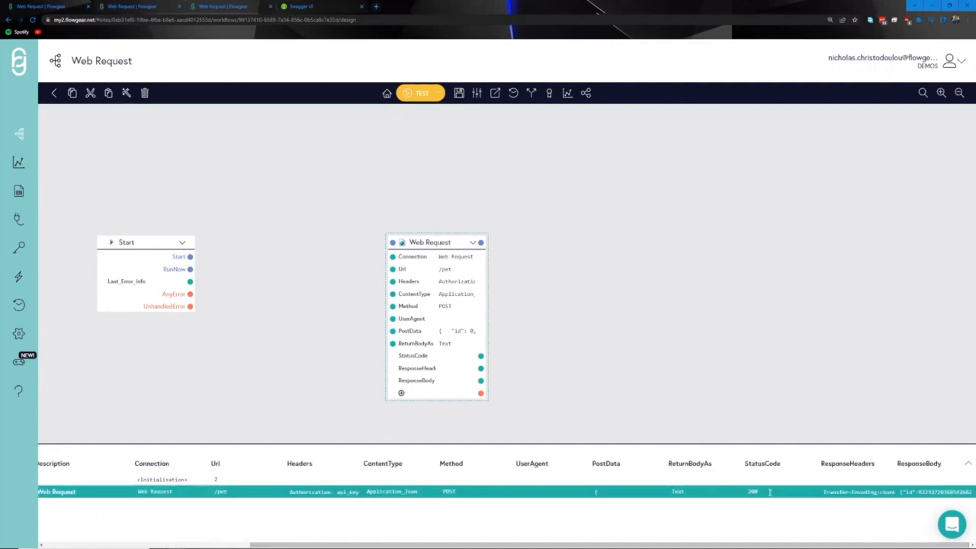
left_click(936, 491)
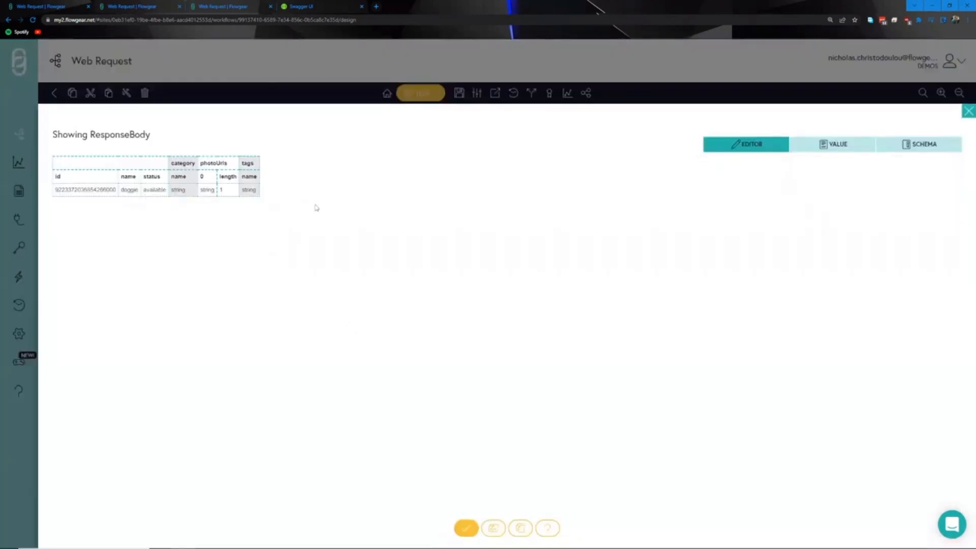
double_click(81, 190)
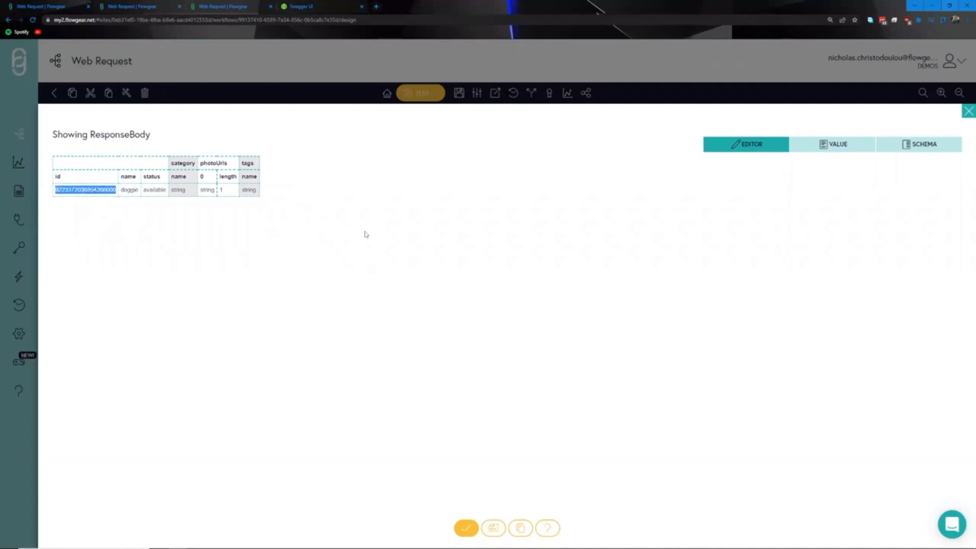
left_click(370, 86)
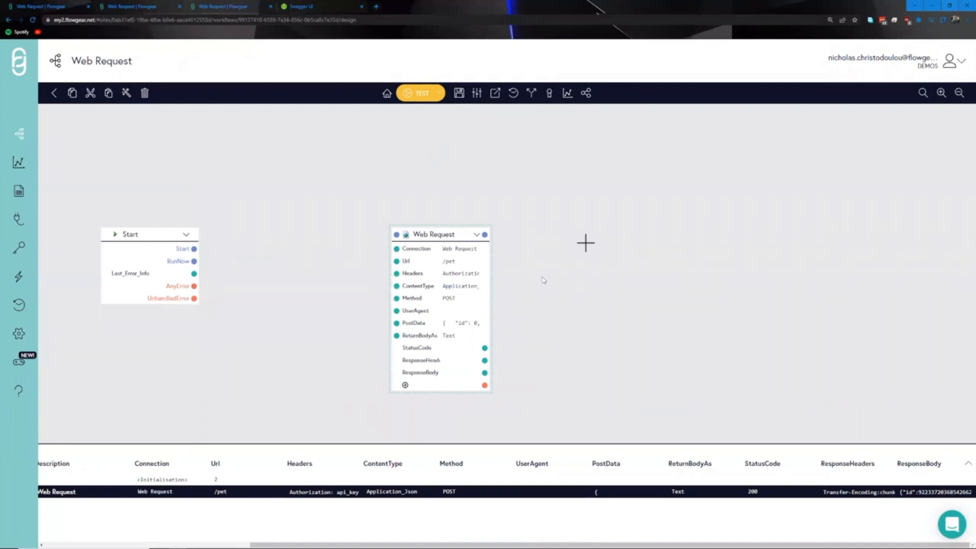
left_click(462, 285)
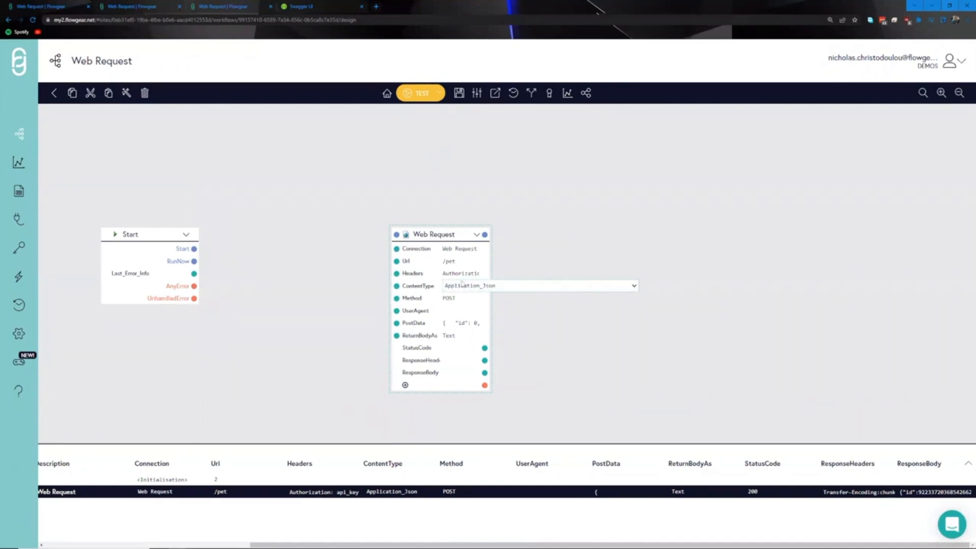
left_click(470, 323)
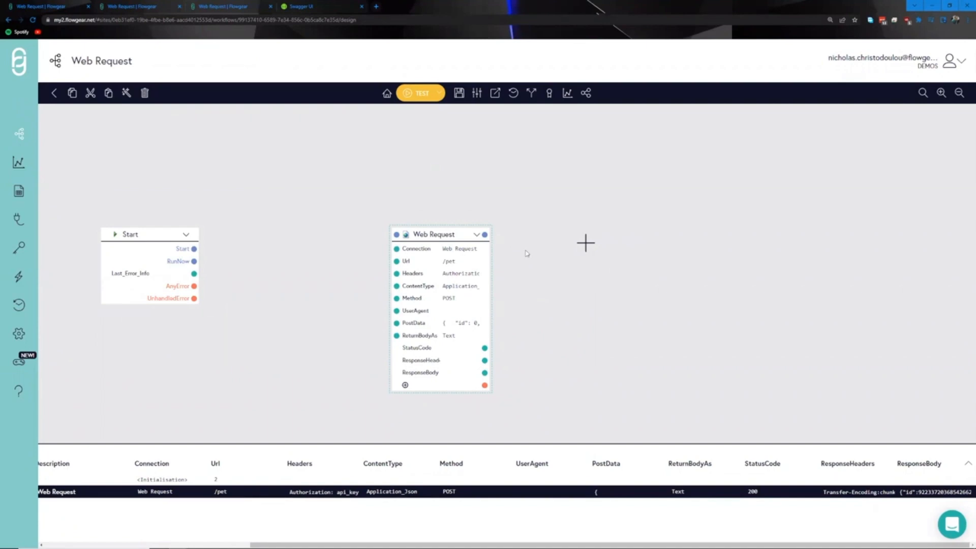
- Move the Web Request node farther from Start and add a Salesforce node in the gap between them
left_click_drag(422, 236, 568, 237)
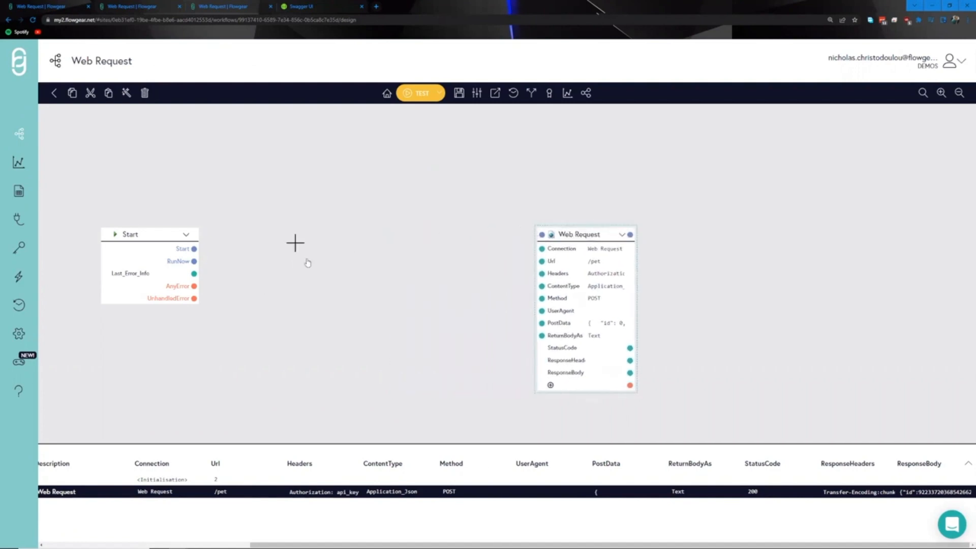
left_click(295, 244)
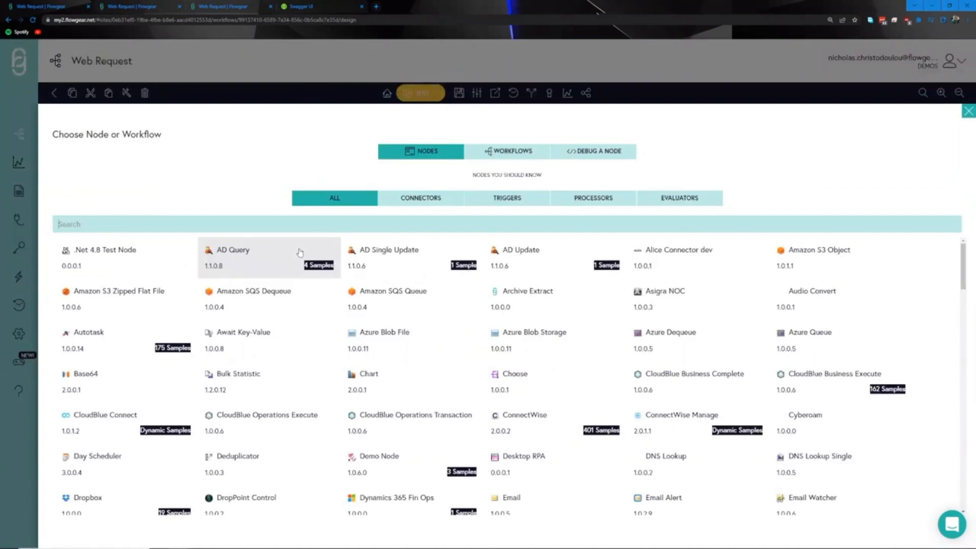
type("sales")
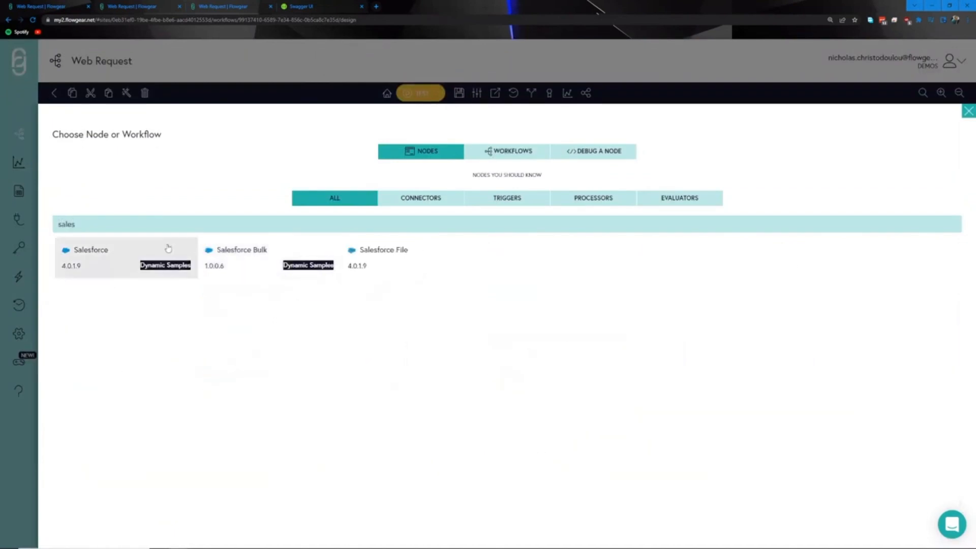
left_click(169, 249)
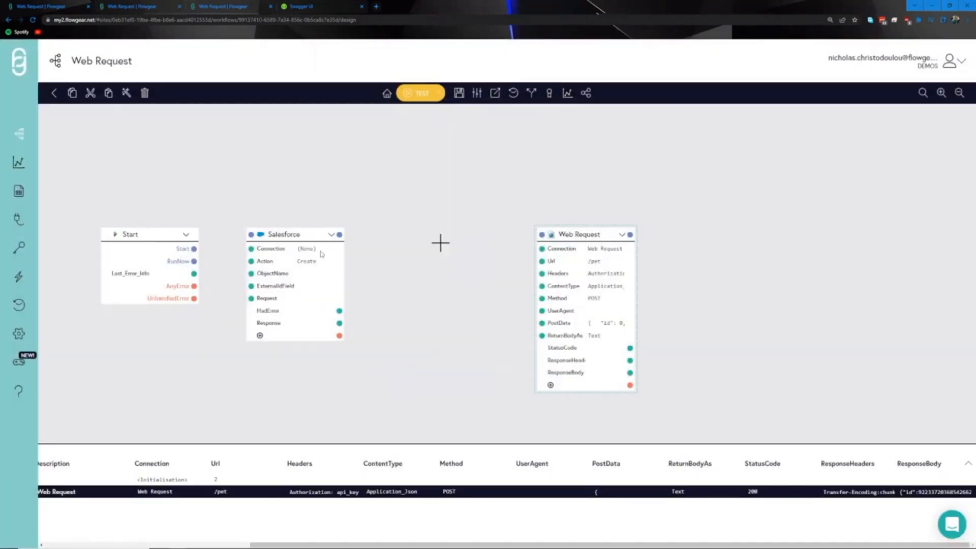
- Set the Salesforce node's Connection to Sandbox
left_click(319, 250)
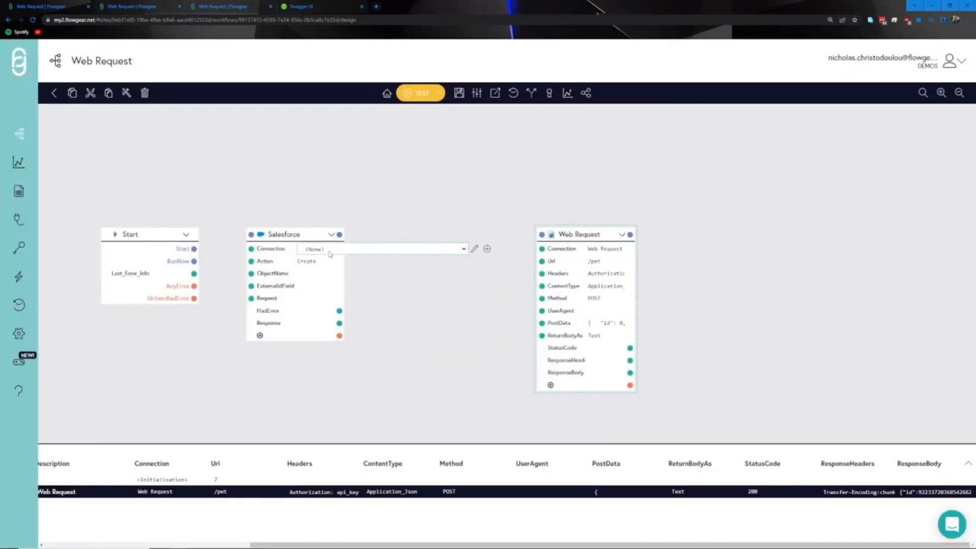
left_click(330, 250)
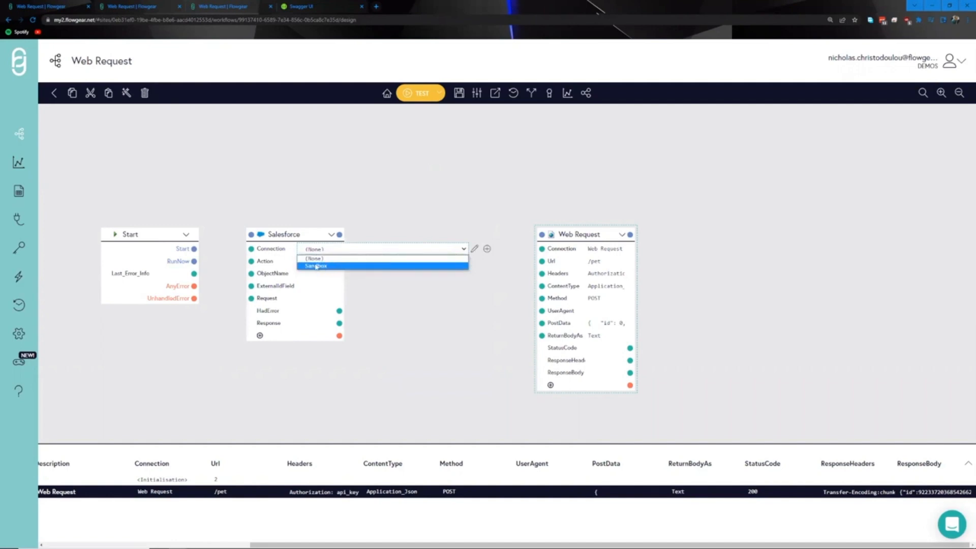
left_click(318, 266)
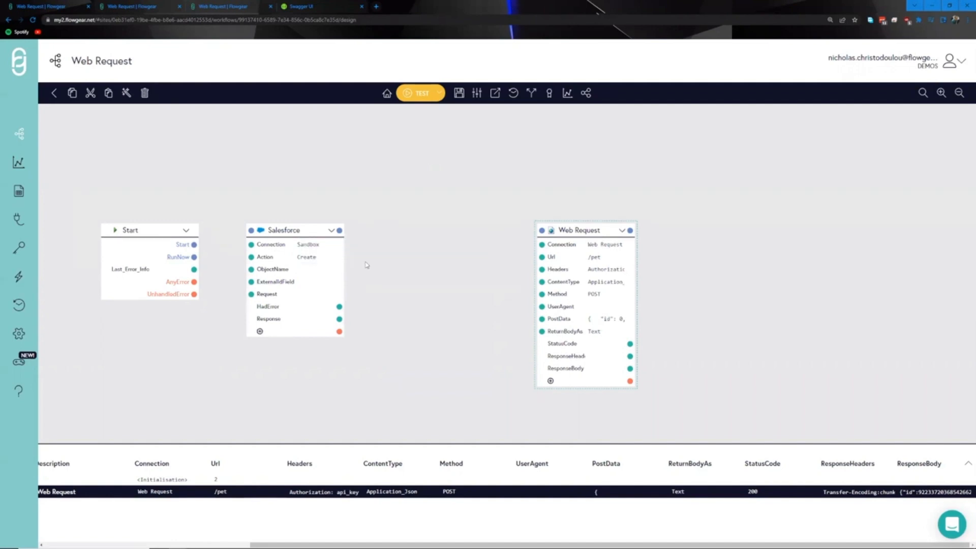
- Try to choose a sample for the Salesforce node
left_click(331, 232)
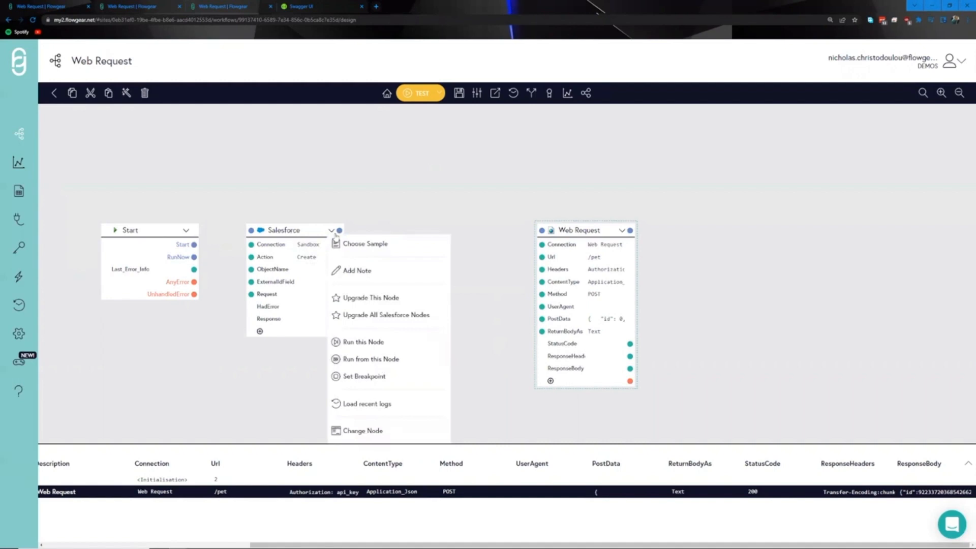
left_click(346, 246)
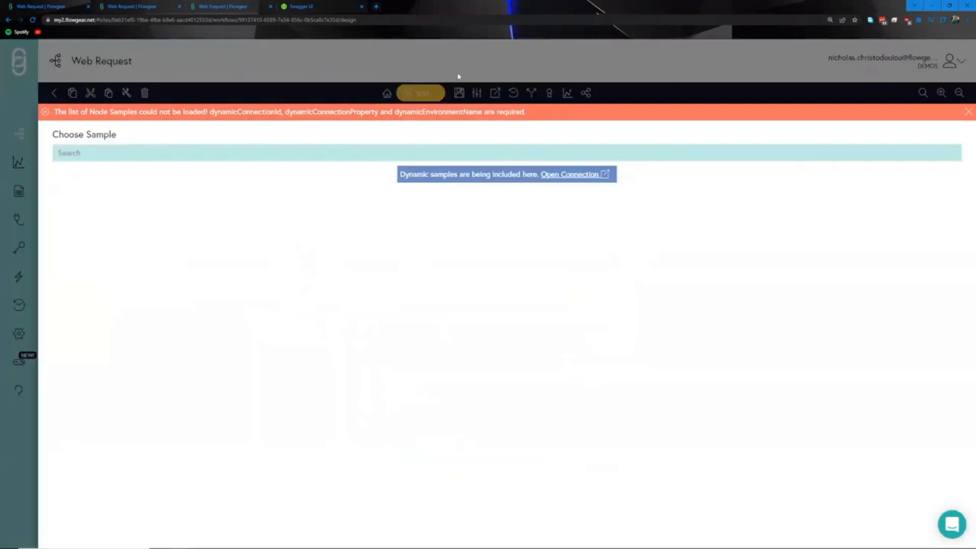
left_click(453, 66)
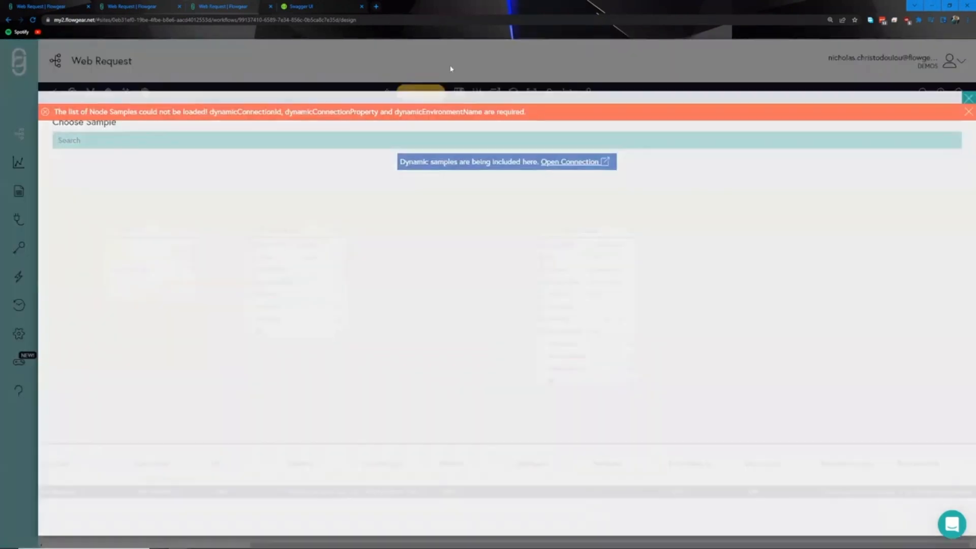
- Save and reload the workflow, and apply the Query Contact sample to the Salesforce node
left_click(460, 94)
left_click(412, 235)
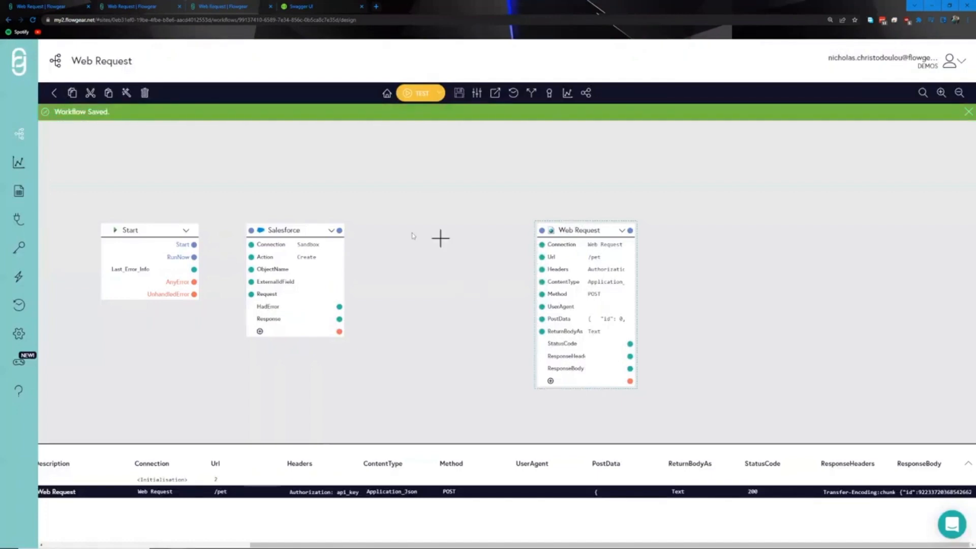
key("F5")
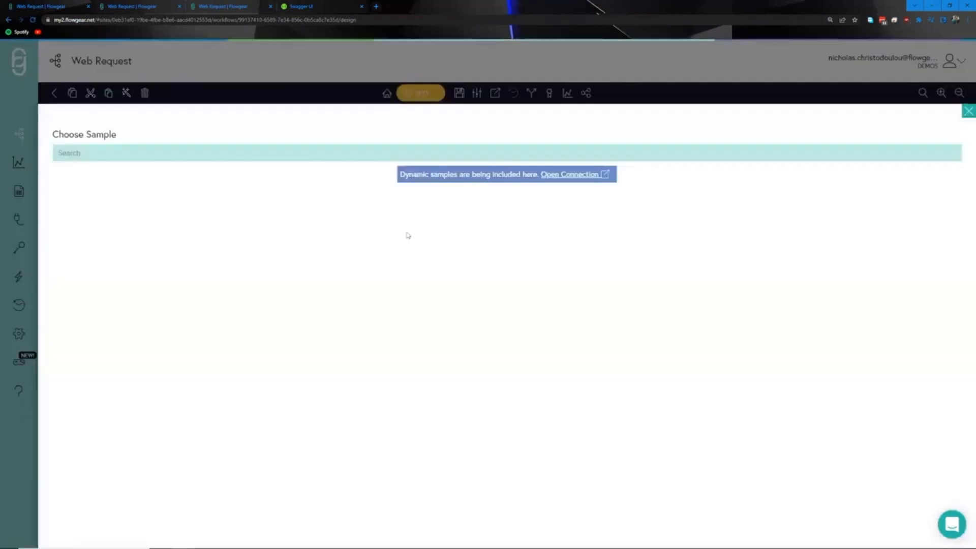
left_click(111, 154)
type("query conta")
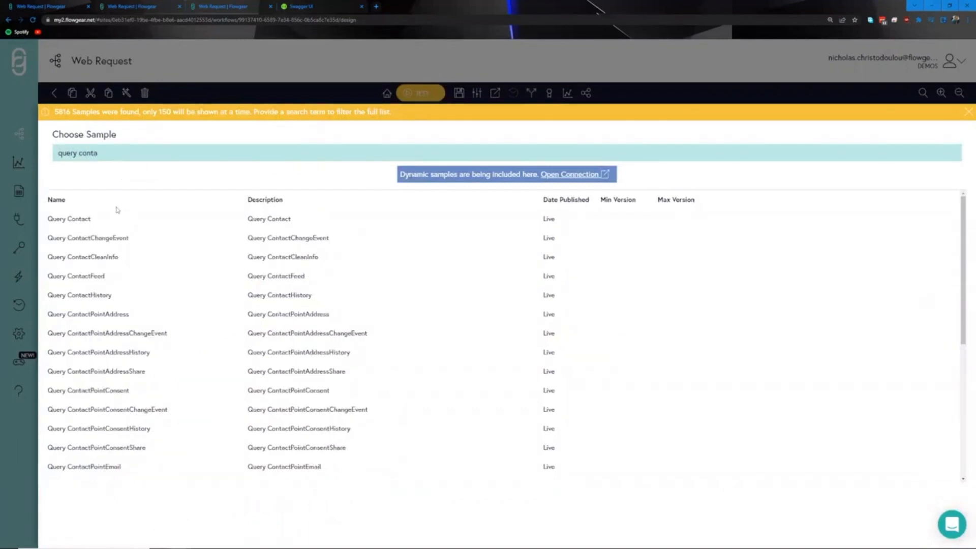
left_click(117, 217)
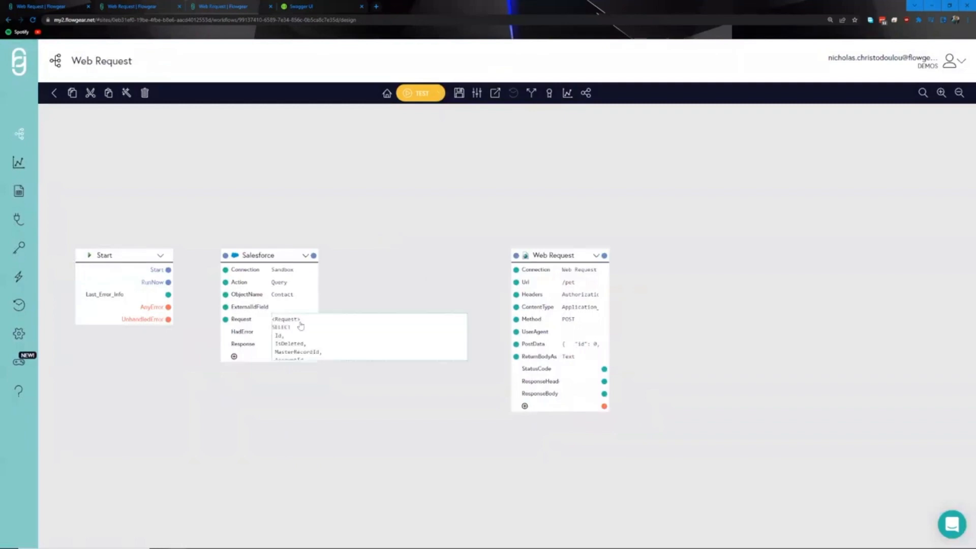
- Add LIMIT 1 after FROM Contact in the Salesforce node's Request query and apply it
left_click(298, 323)
scroll(222, 345, "down", 7)
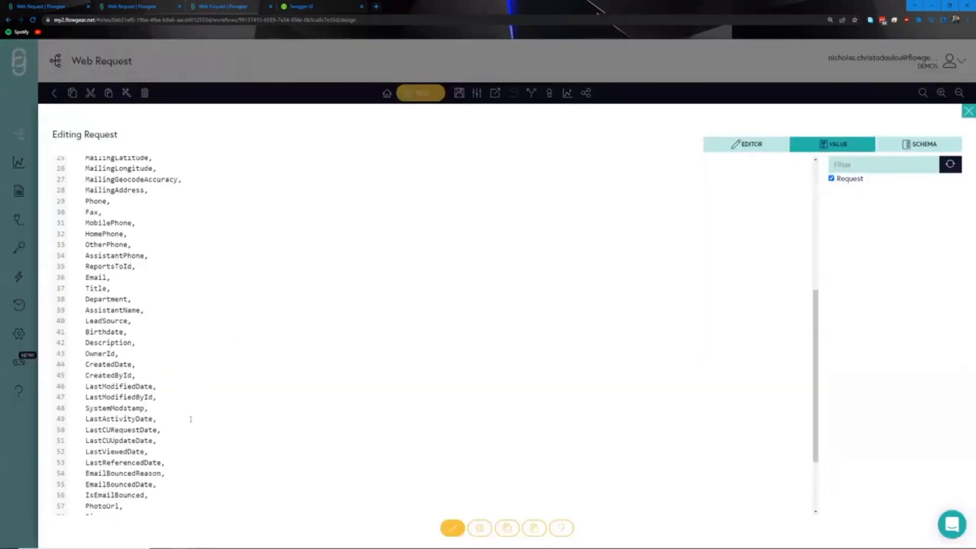
key("Return")
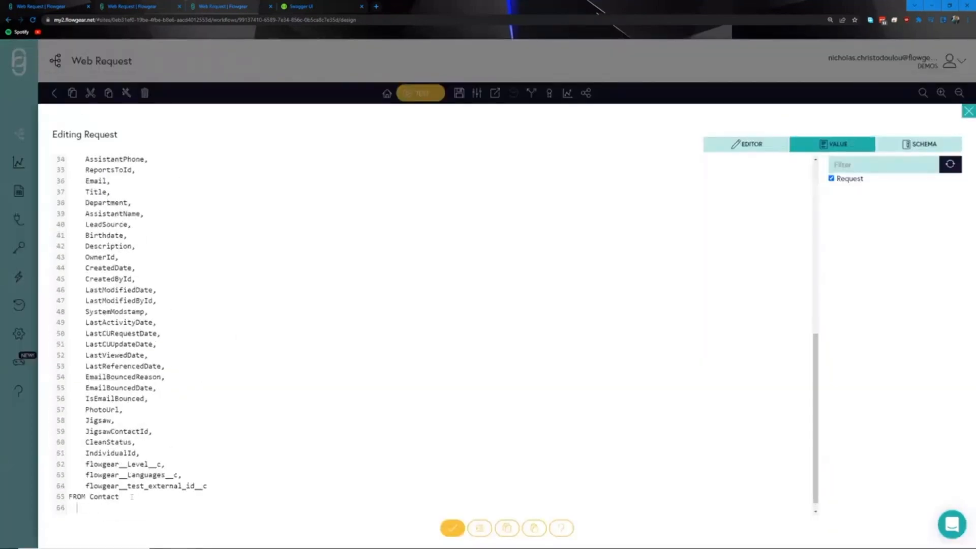
type("LIMIT 1")
left_click(452, 527)
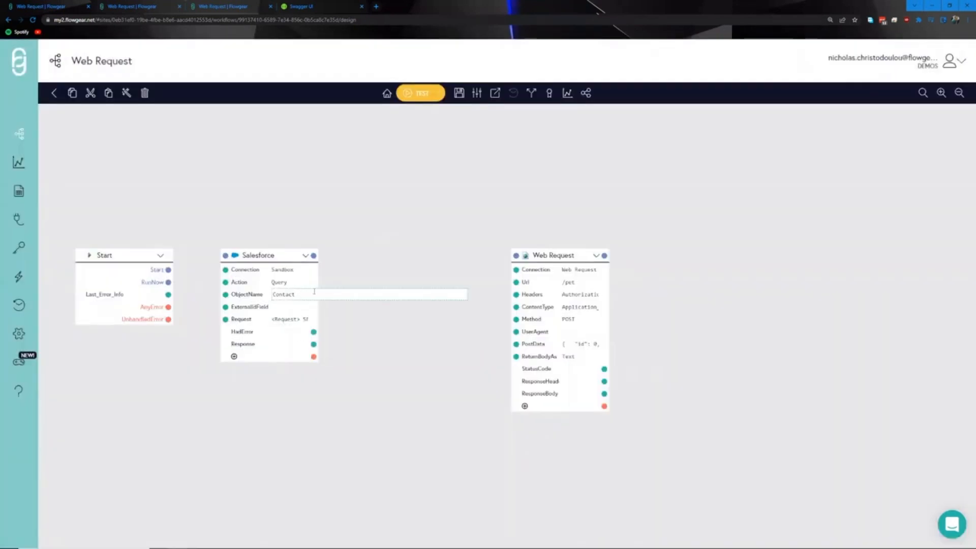
- Run only the Salesforce node and view the contact record in its Response
left_click(305, 255)
left_click(344, 367)
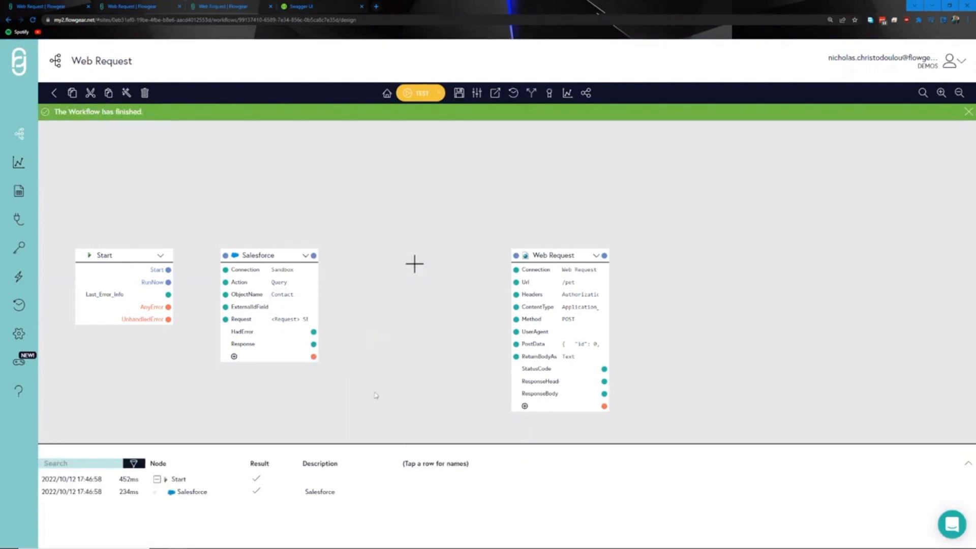
left_click(875, 499)
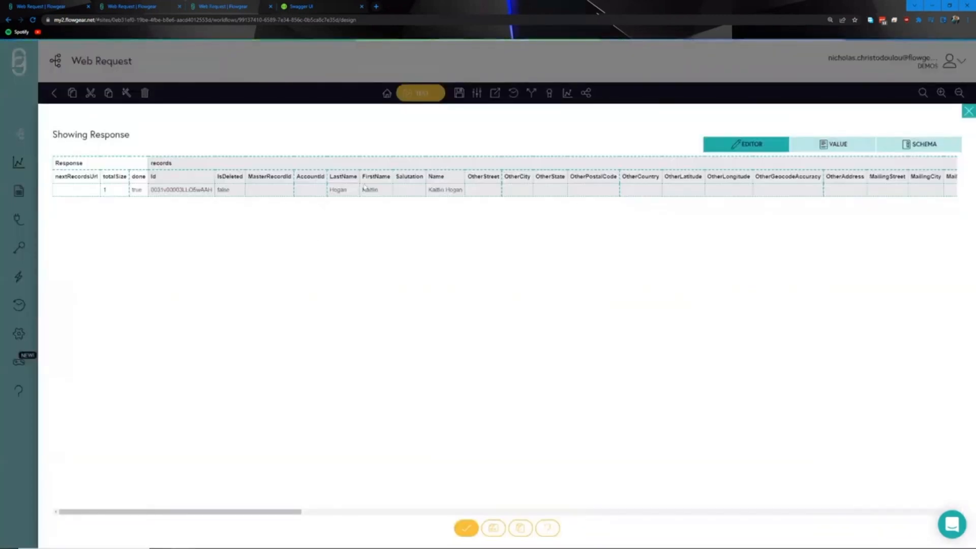
left_click(354, 82)
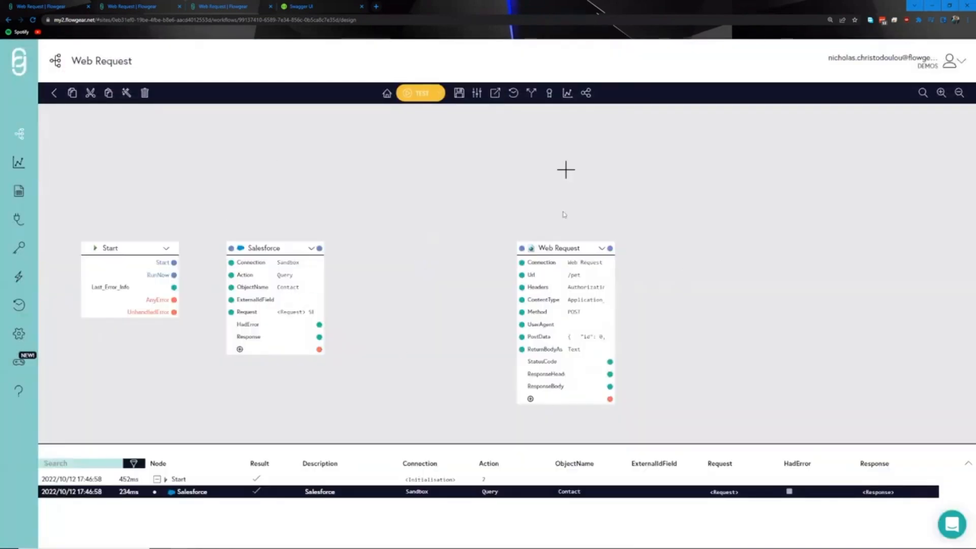
- Add a QuickMap node between the Salesforce and Web Request nodes
mouse_move(594, 338)
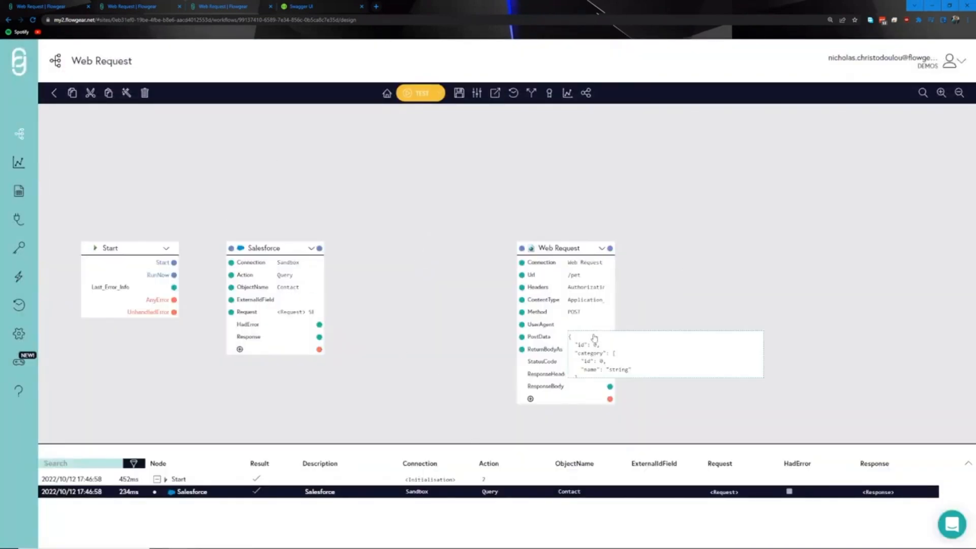
double_click(420, 257)
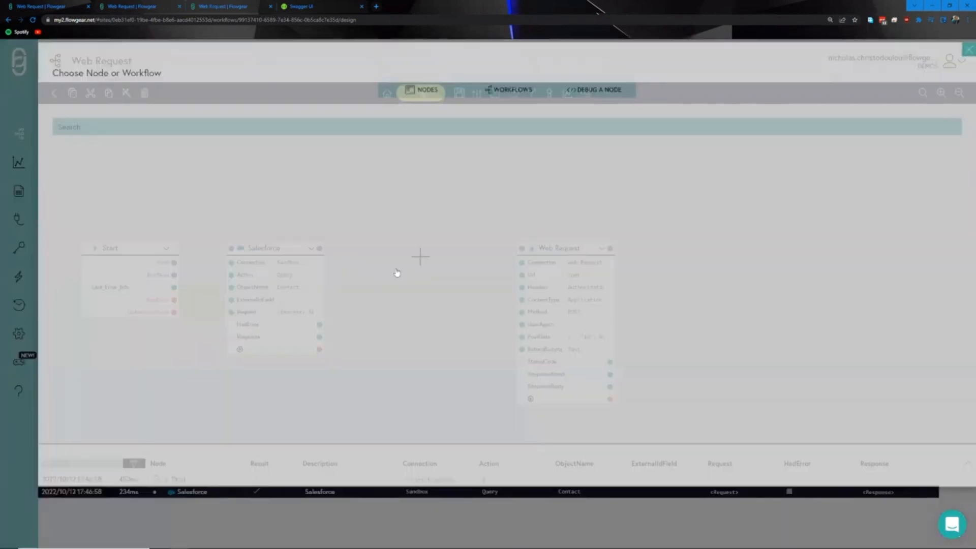
type("qui")
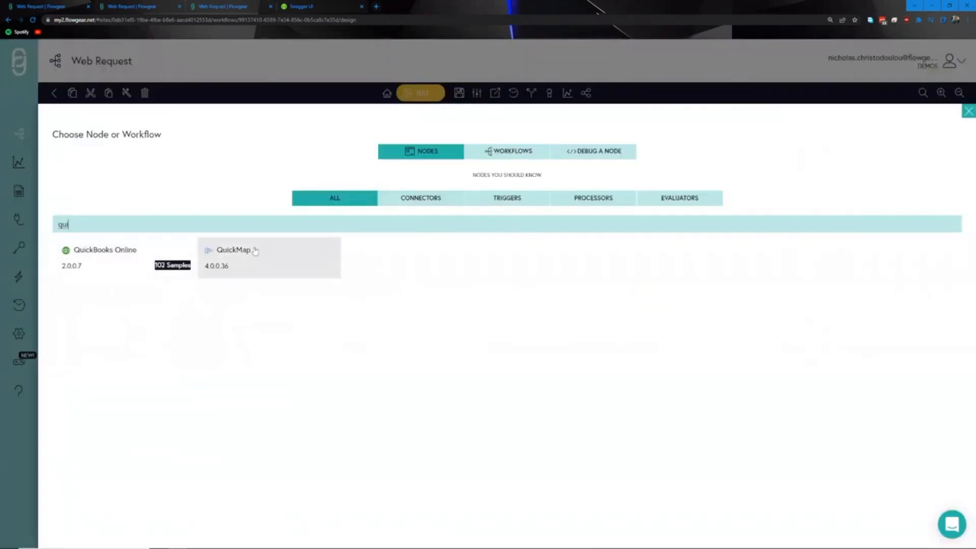
left_click(255, 251)
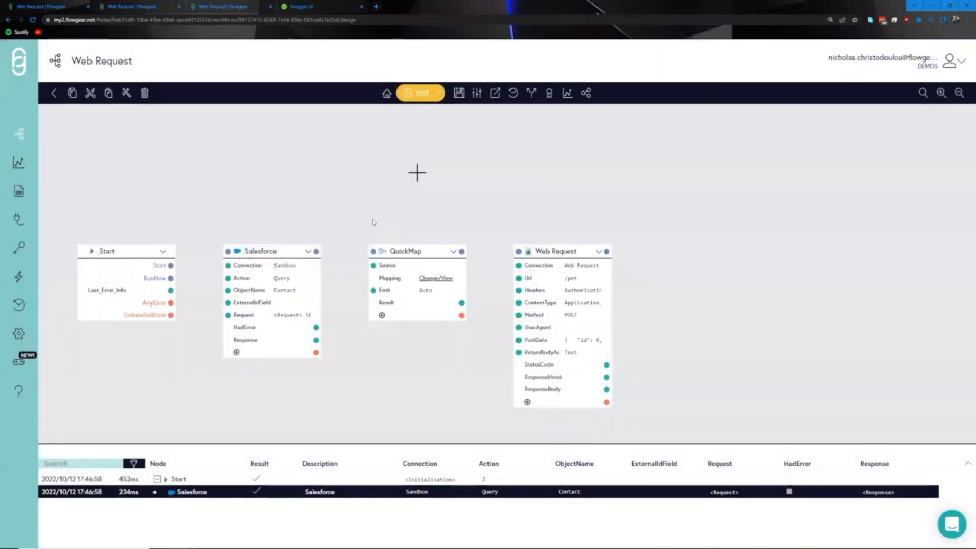
- Connect execution from Start's RunNow through Salesforce, QuickMap and Web Request, linking Salesforce's HadError to QuickMap's Source and QuickMap's Result to PostData
left_click_drag(168, 273, 224, 246)
left_click_drag(312, 245, 348, 270)
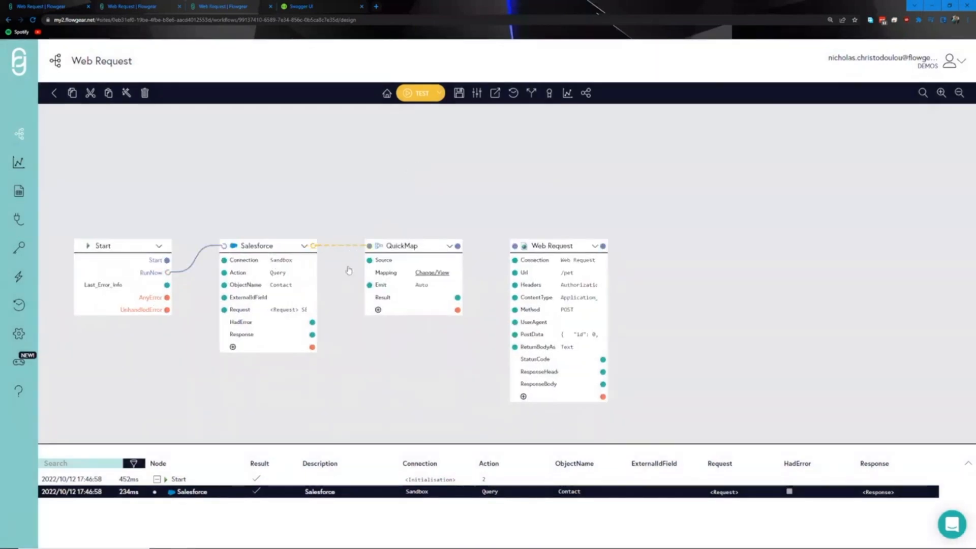
left_click_drag(312, 322, 369, 259)
left_click_drag(457, 297, 515, 333)
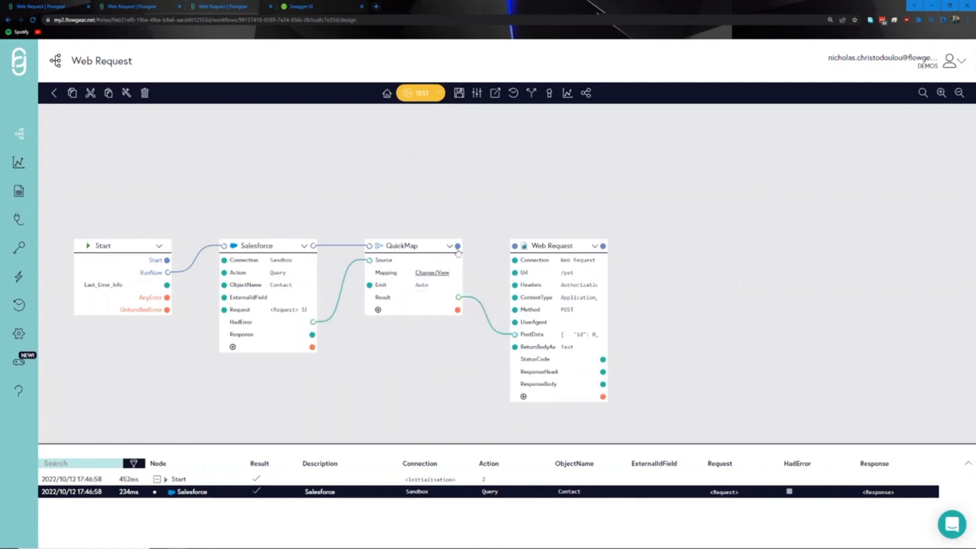
left_click_drag(458, 247, 514, 246)
mouse_move(571, 342)
left_click_drag(535, 210, 546, 199)
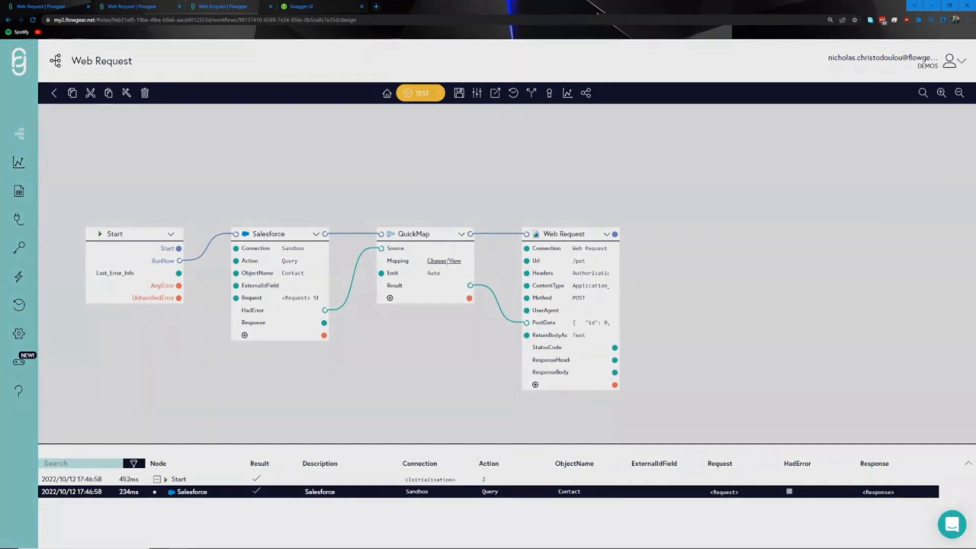
- Open the QuickMap mapping and map FirstName to the pet's name and the attributes type to the category name
left_click(445, 261)
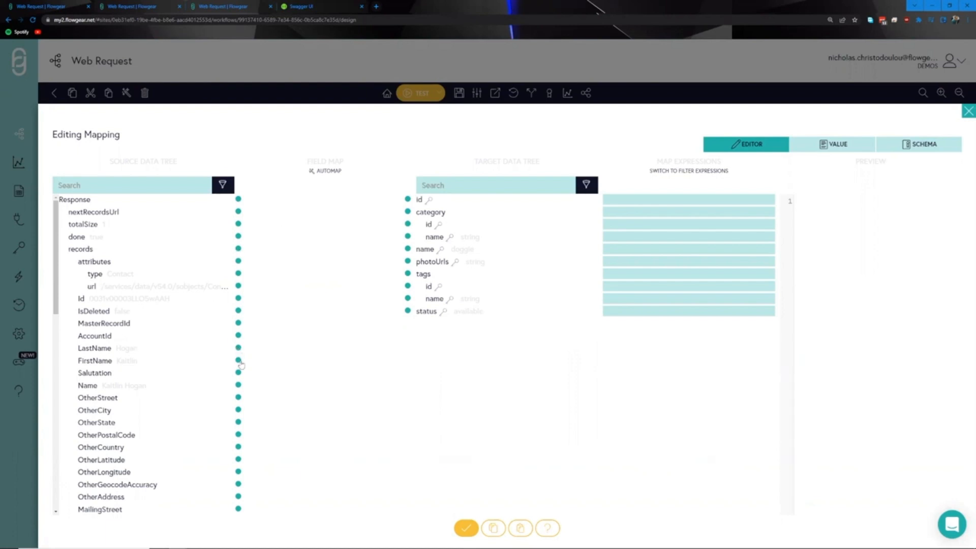
left_click_drag(238, 359, 404, 251)
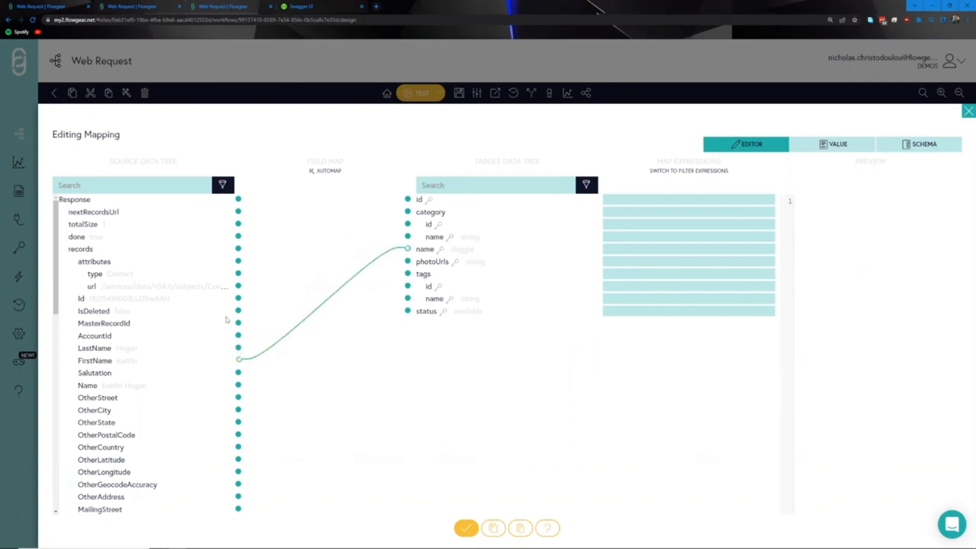
left_click_drag(238, 273, 407, 236)
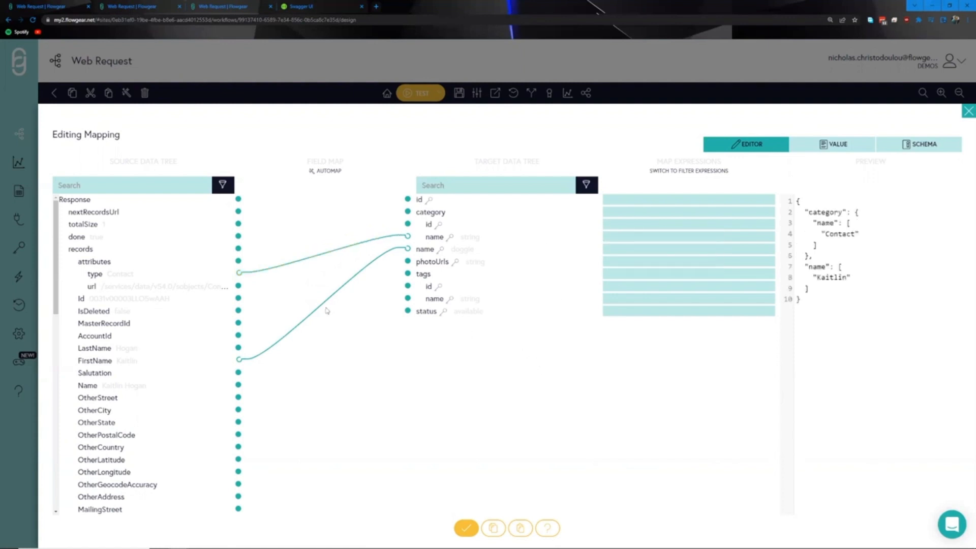
- Set the map expression of the target status field to "available"
left_click(624, 311)
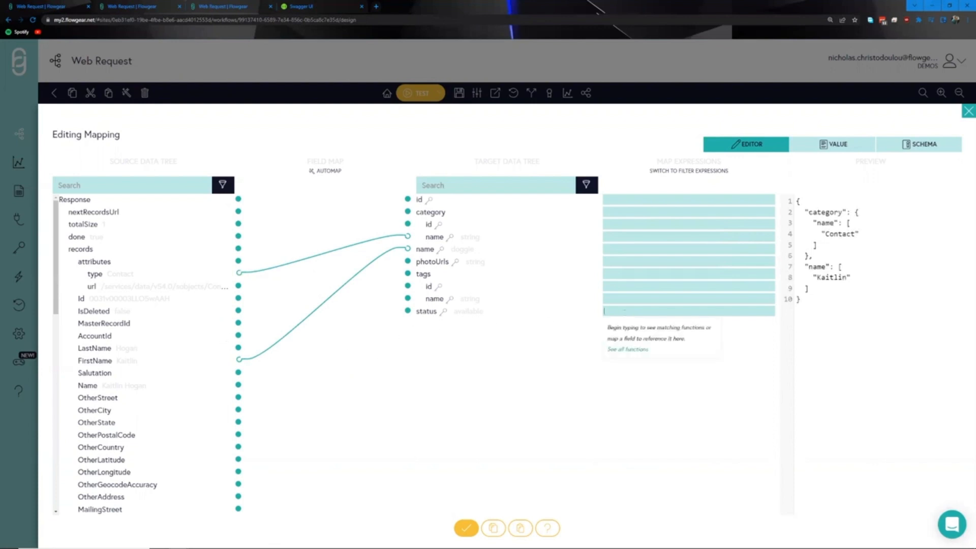
type("\"available")
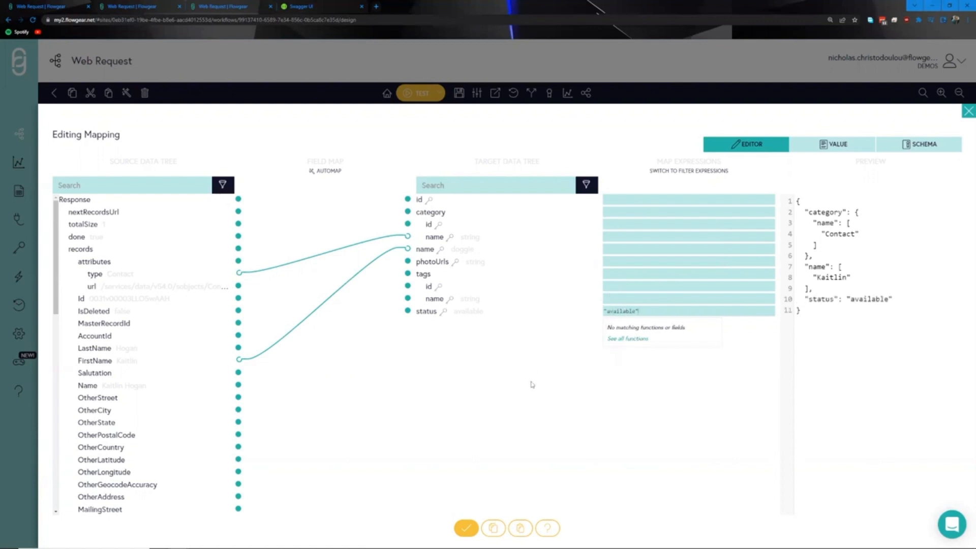
left_click(535, 406)
left_click_drag(821, 245, 813, 224)
left_click(829, 319)
- Set the map expression of the category name field to FIRST({type})
left_click(610, 237)
type("FIRST")
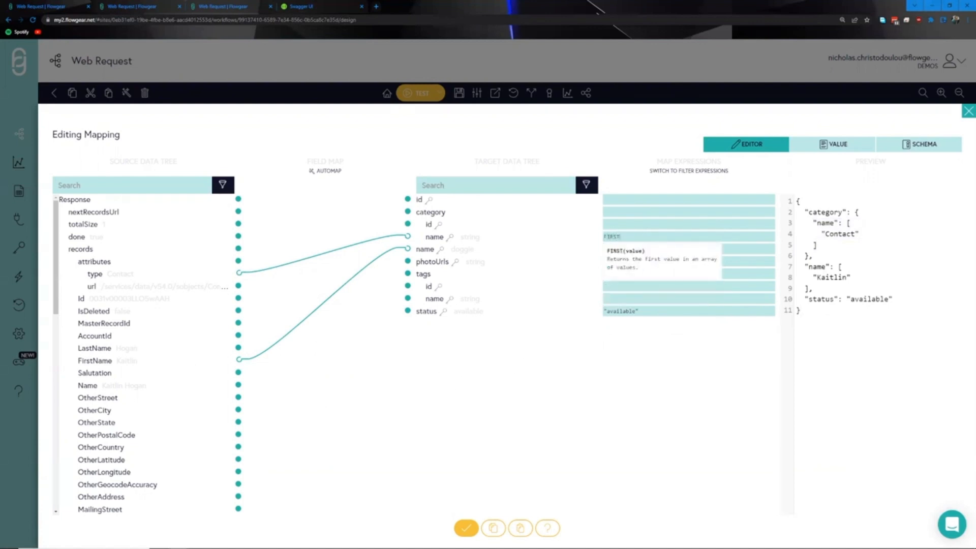
type("(")
left_click(623, 252)
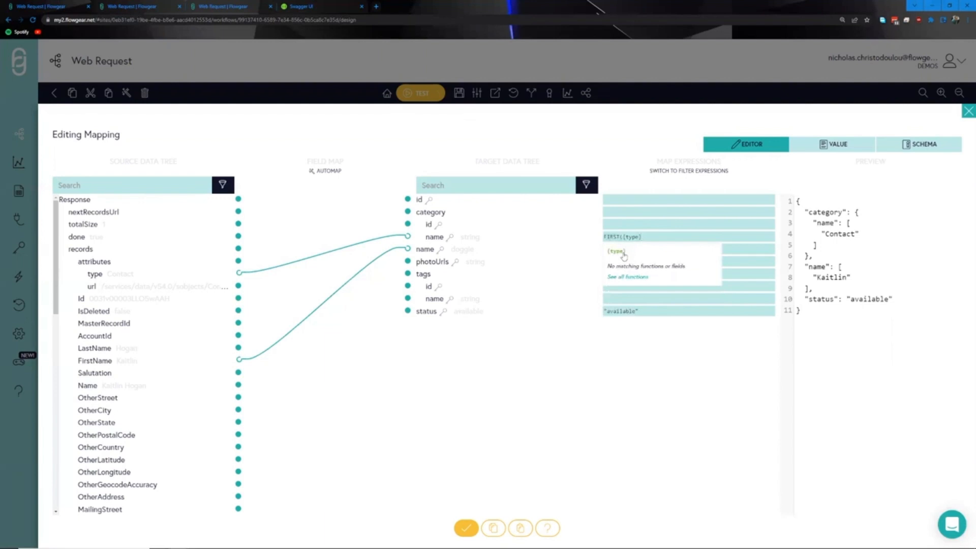
type(")")
- Set the map expression of the pet's name field to FIRST({FirstName}), check the preview and apply the mapping
left_click(612, 248)
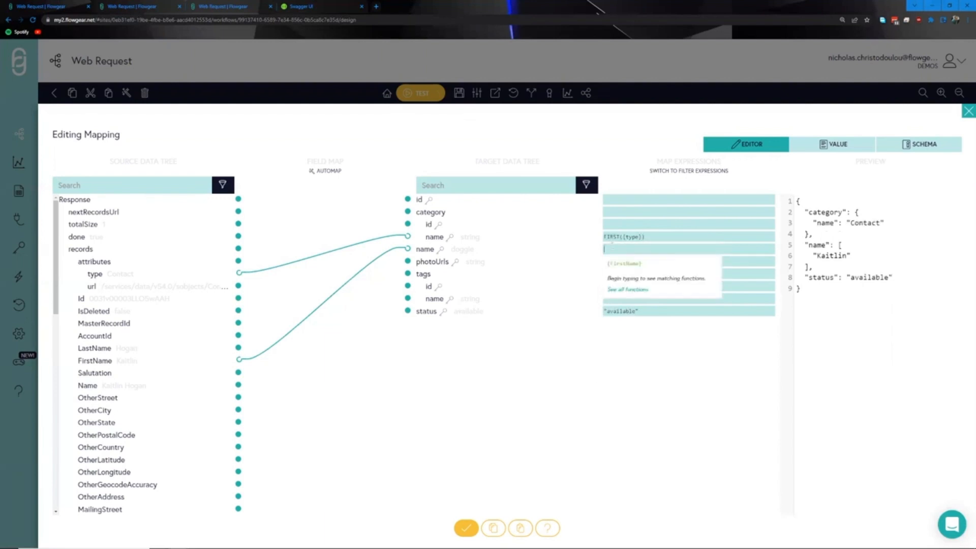
type("FIRST(")
left_click(616, 264)
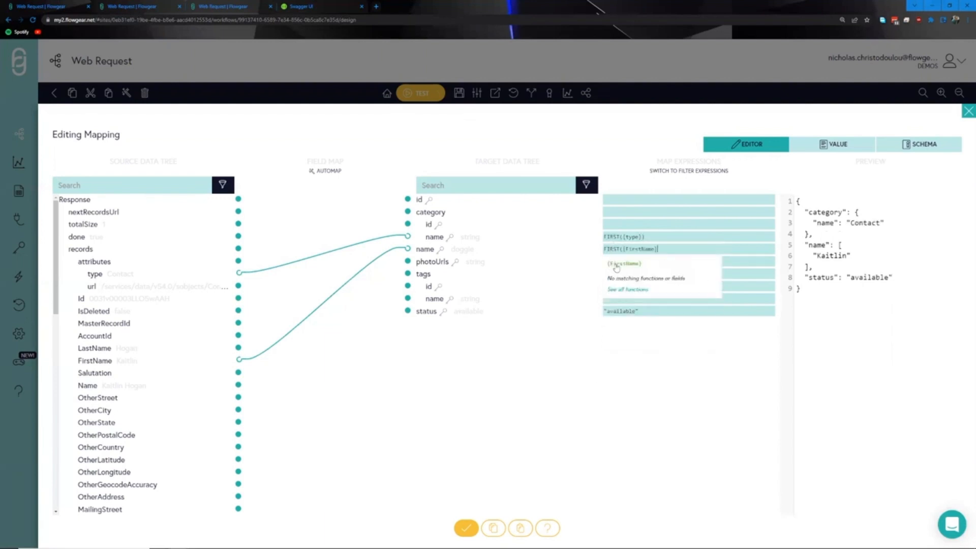
type(")")
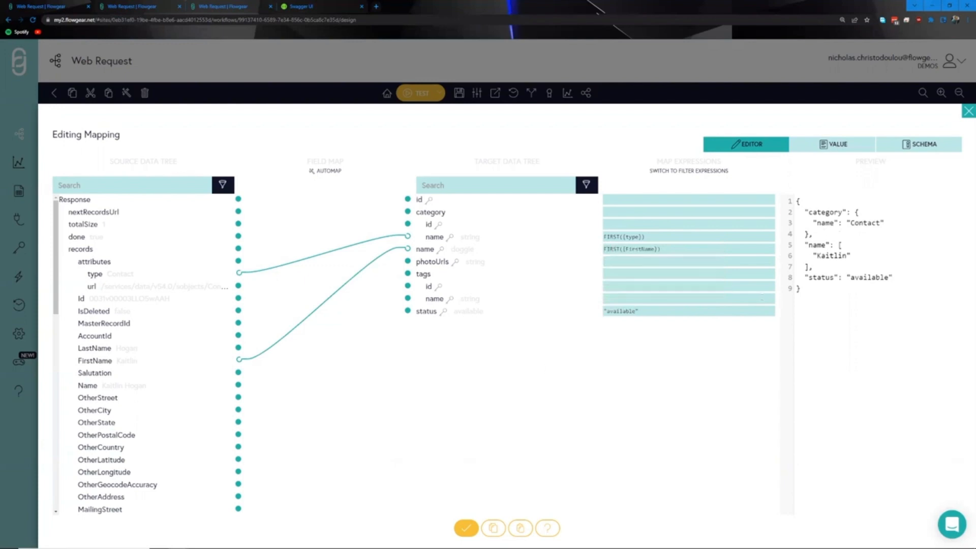
left_click(832, 266)
key("ctrl+a")
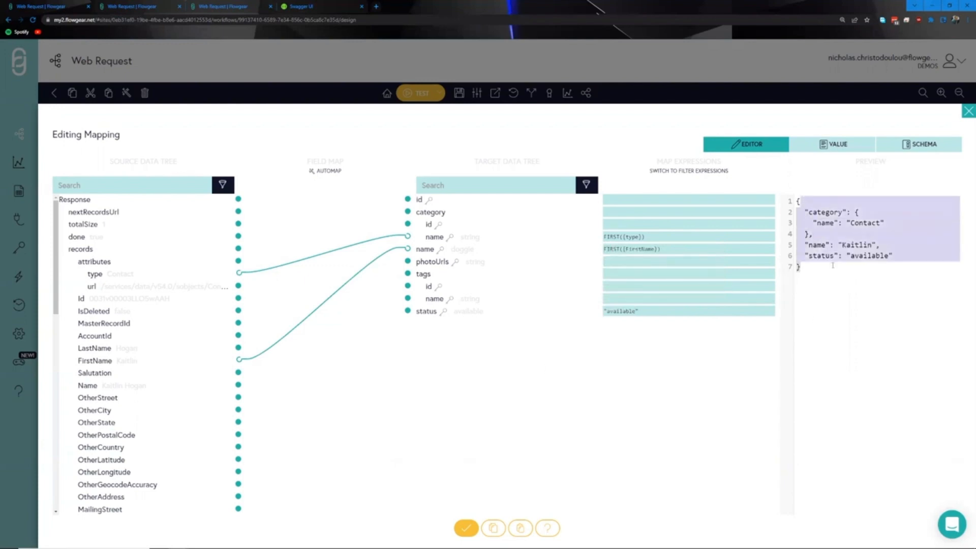
left_click(832, 265)
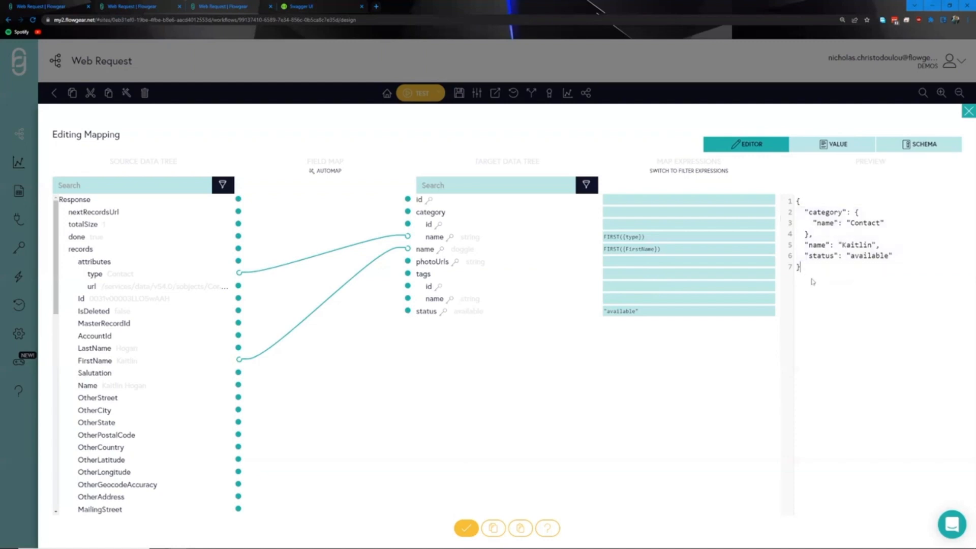
left_click(466, 529)
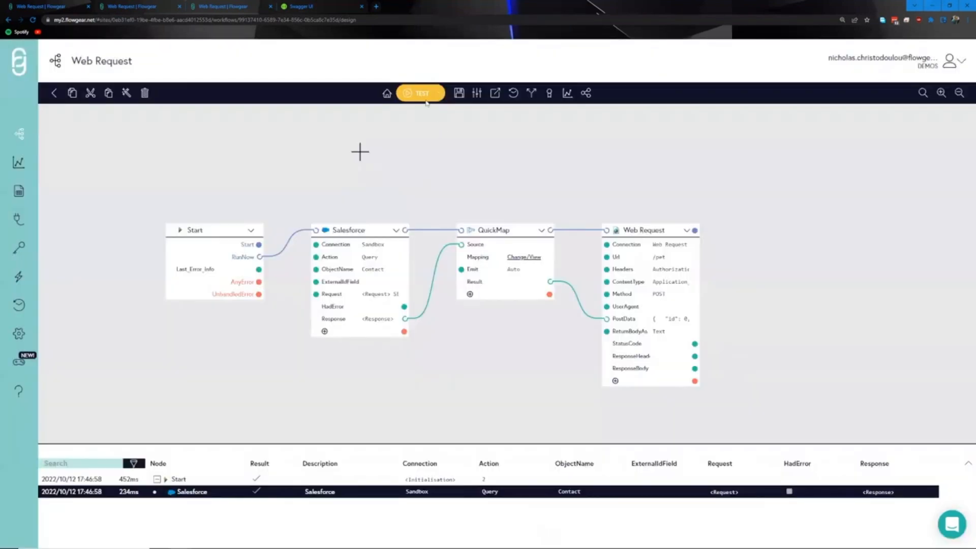
- Run the whole workflow and inspect the Salesforce node's Response as a raw value in the log
left_click(421, 96)
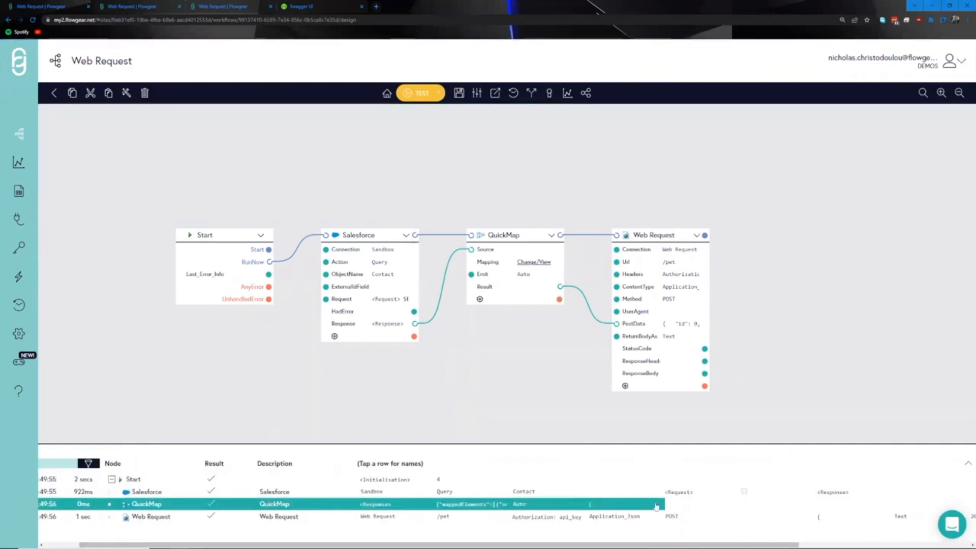
left_click(828, 493)
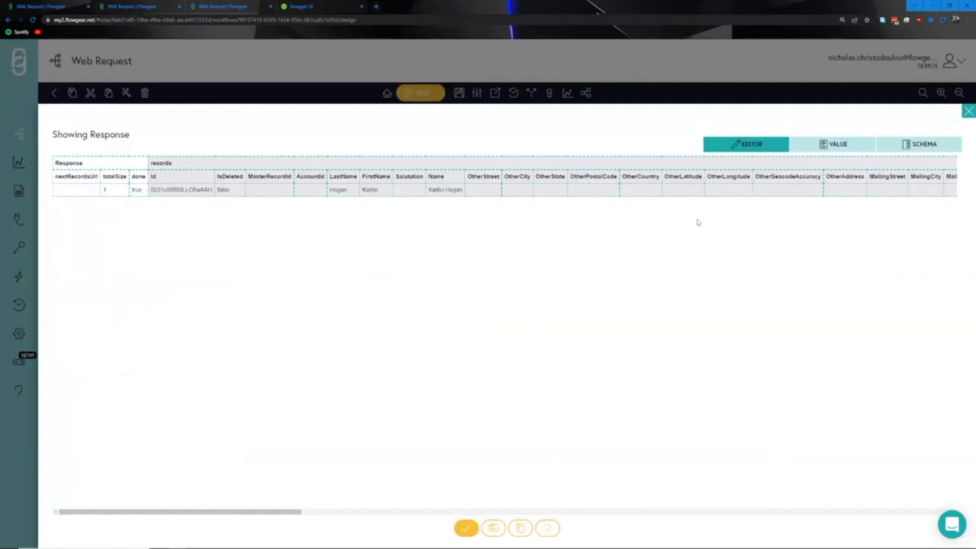
left_click(821, 142)
scroll(477, 411, "down", 3)
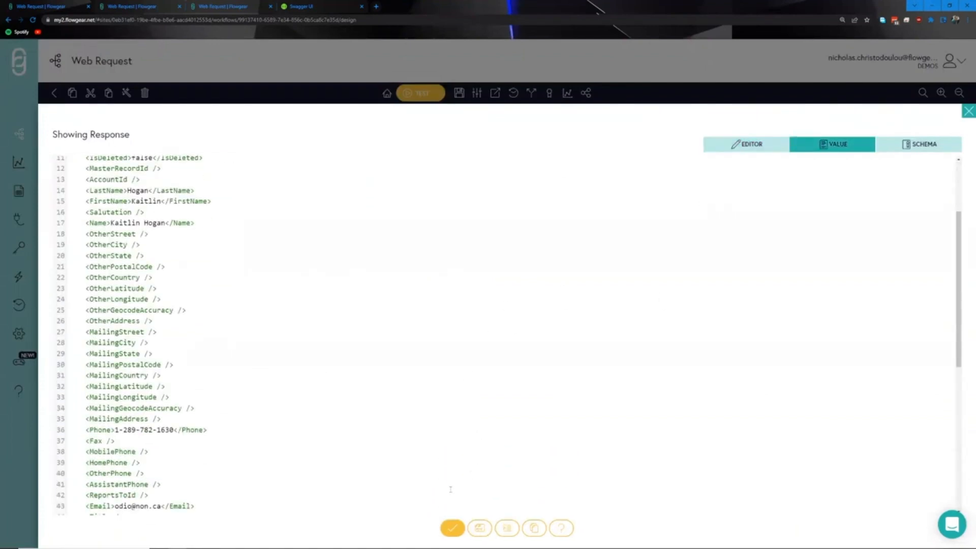
left_click(453, 528)
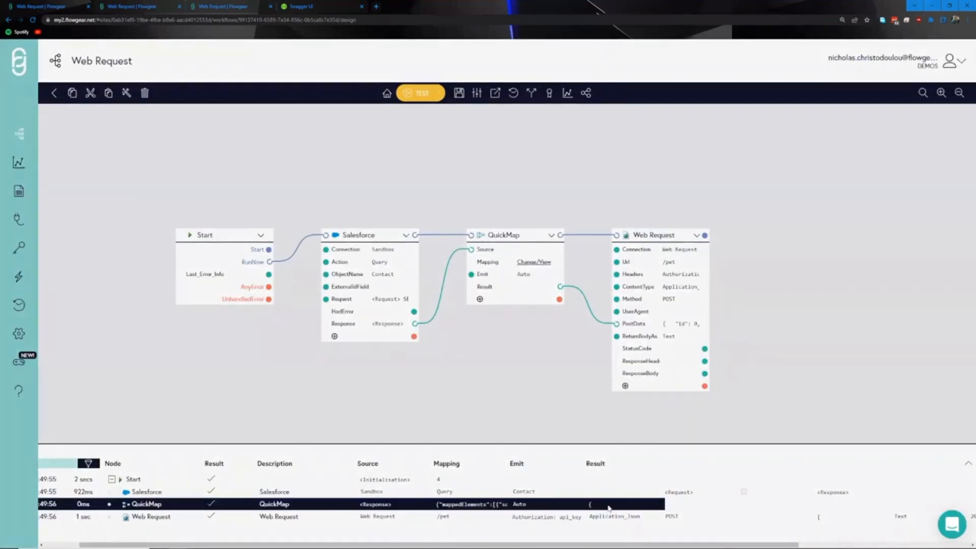
- Inspect the QuickMap node's Result as a raw value in the run log
left_click(608, 507)
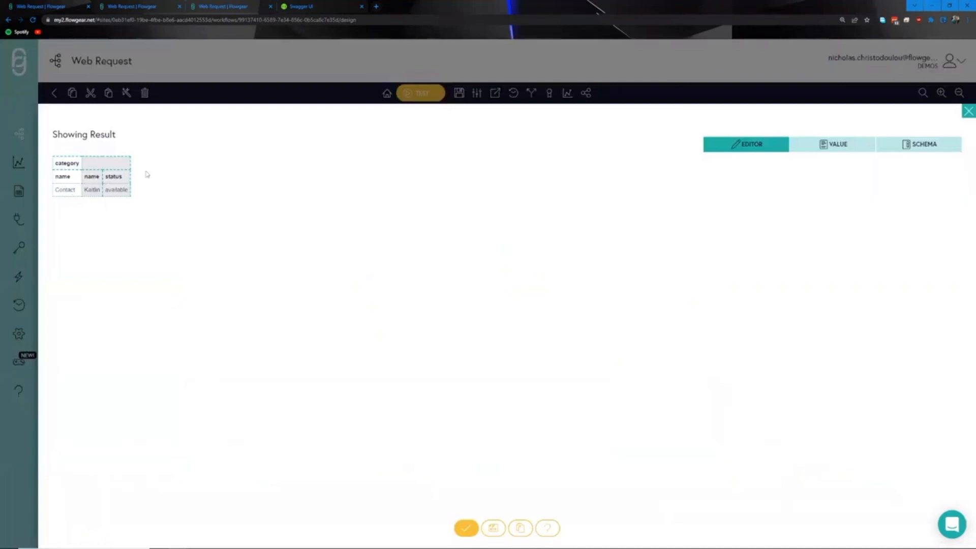
left_click(805, 144)
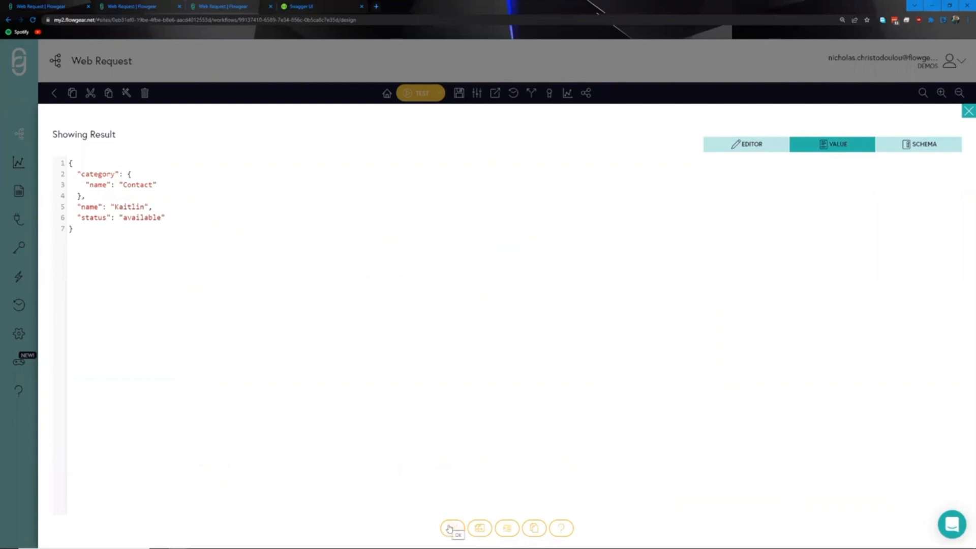
left_click(449, 529)
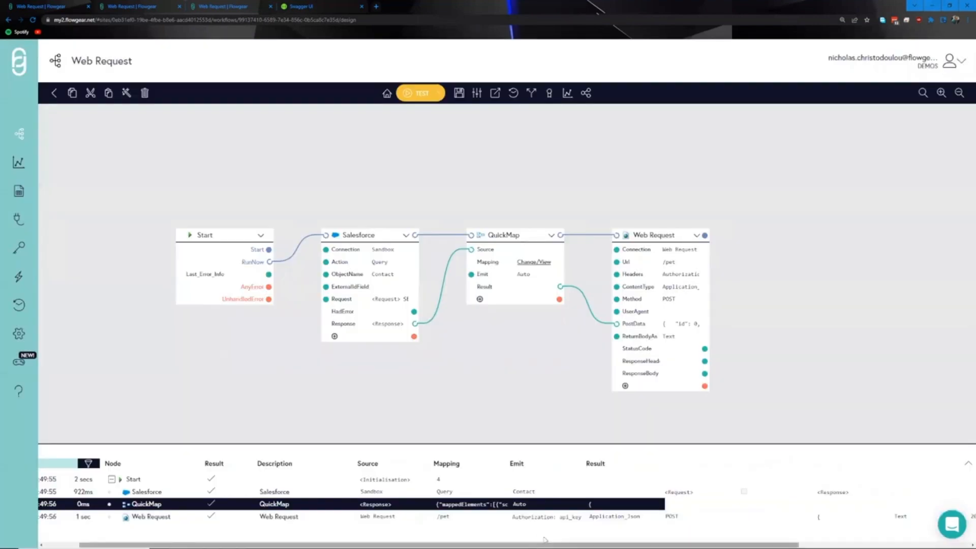
- Examine the Web Request node's log entry and view its ResponseBody
left_click(585, 516)
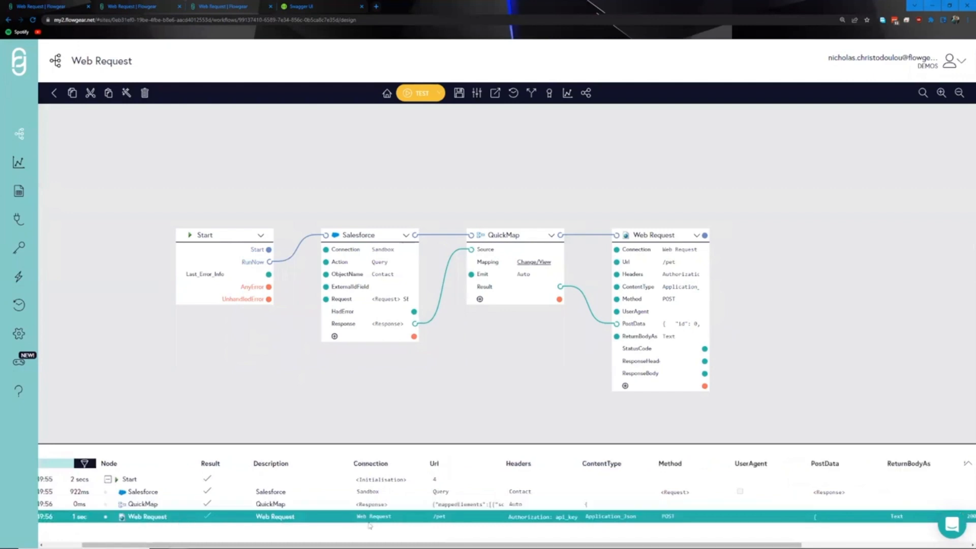
left_click_drag(536, 390, 467, 385)
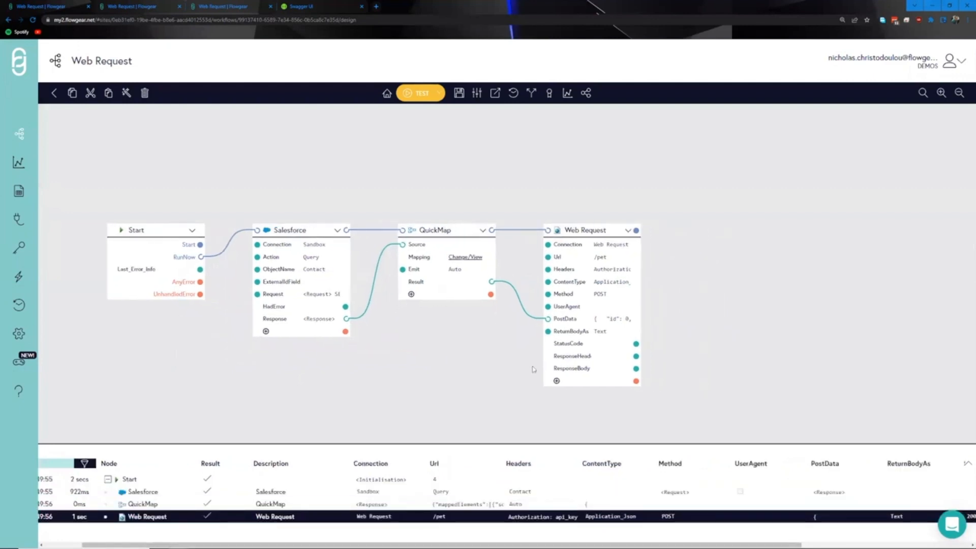
left_click_drag(577, 321, 534, 326)
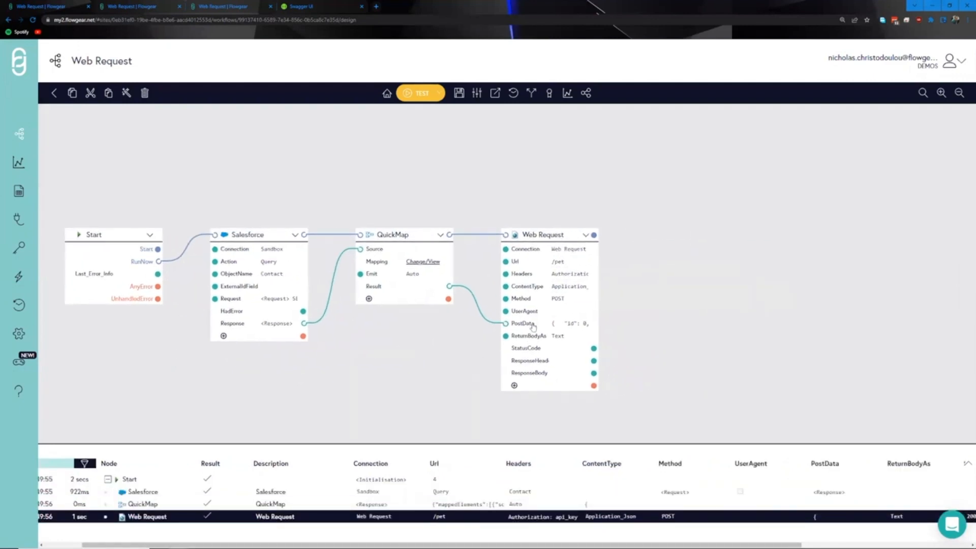
left_click_drag(695, 244, 634, 242)
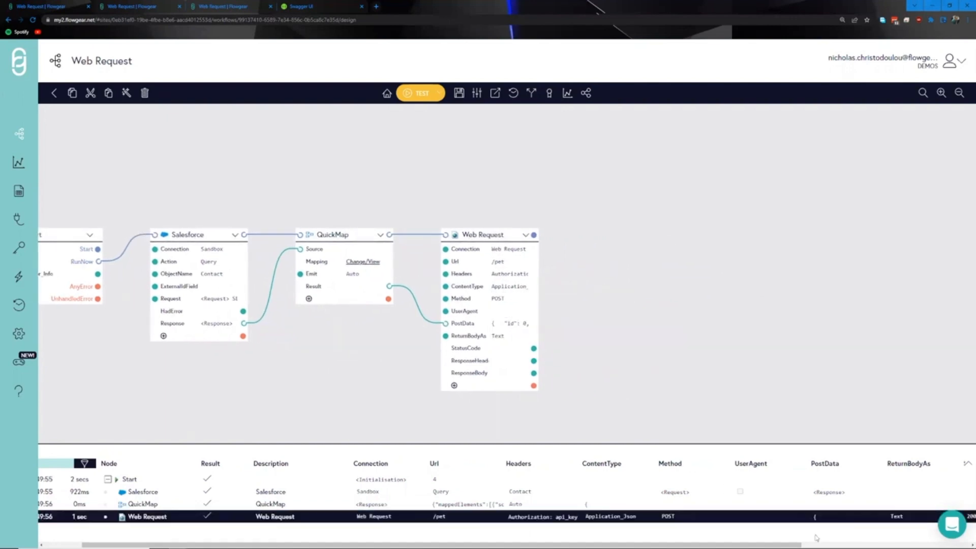
left_click_drag(794, 540, 962, 540)
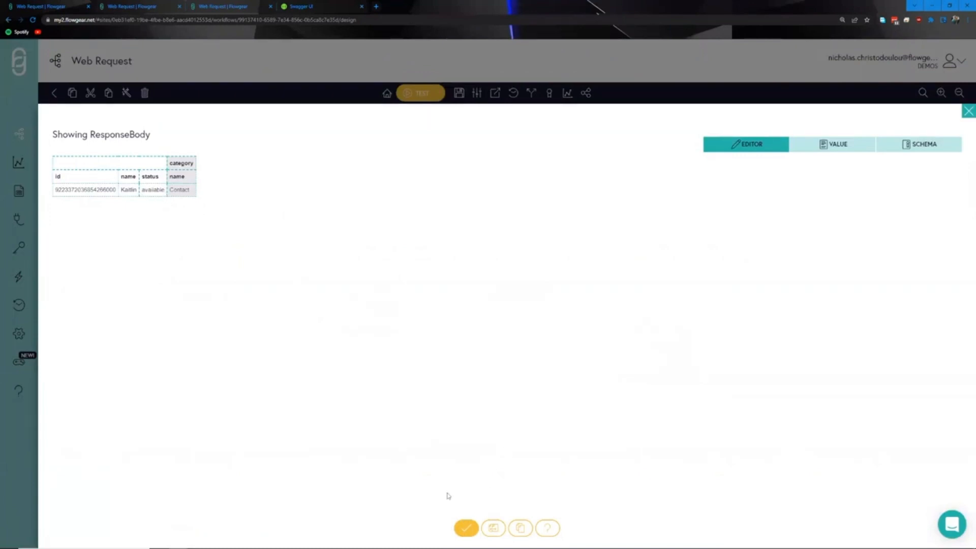
left_click(465, 528)
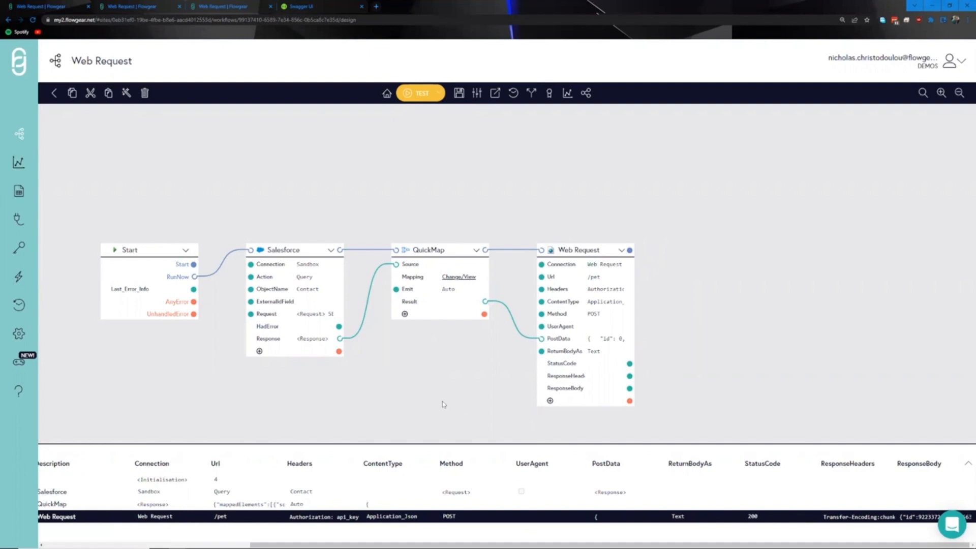
left_click_drag(807, 333, 567, 342)
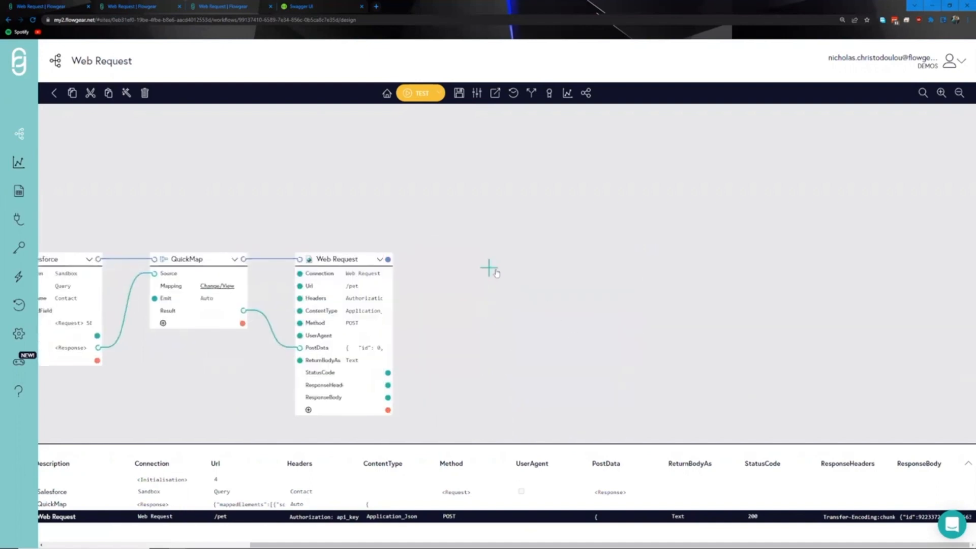
left_click(490, 268)
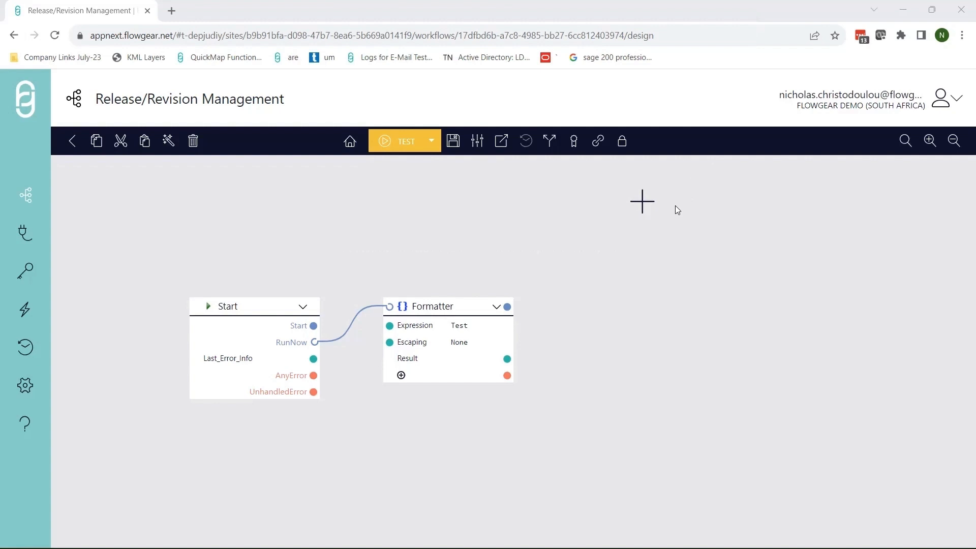
- Bind the Release/Revision Management workflow to a GET API endpoint with the path /custom in its workflow settings
left_click(475, 143)
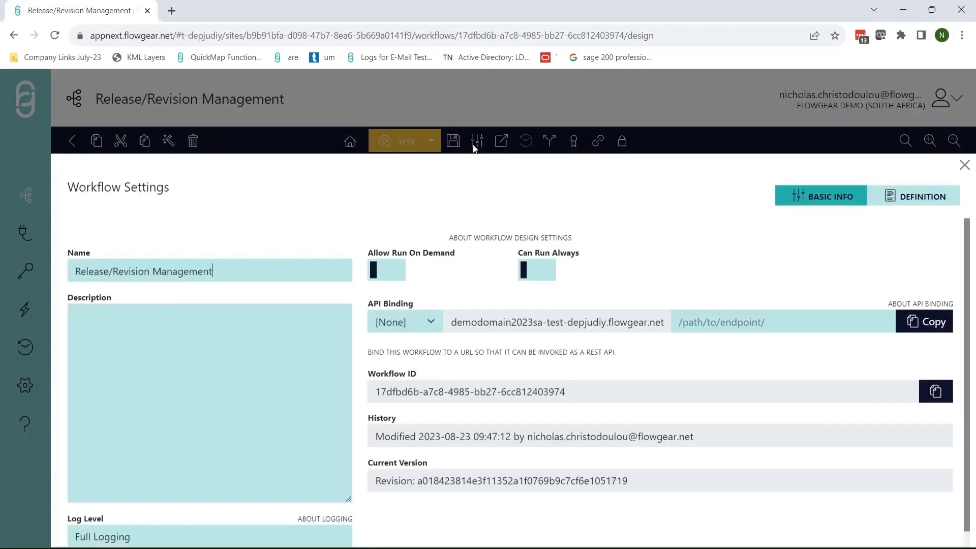
left_click(427, 325)
left_click(408, 356)
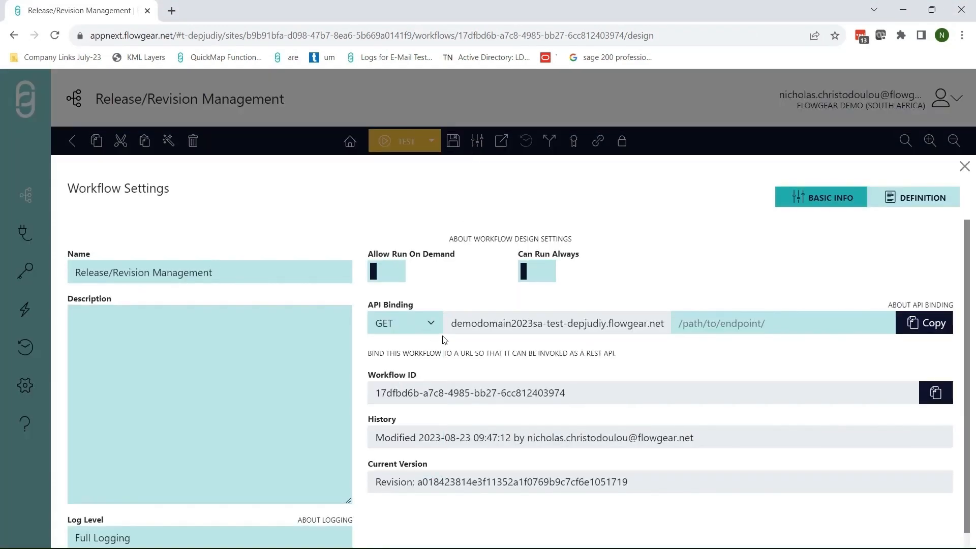
left_click_drag(456, 323, 614, 335)
left_click(722, 327)
type("/custom")
- Copy the workflow's API binding URL and paste it into the browser's address bar
left_click(920, 329)
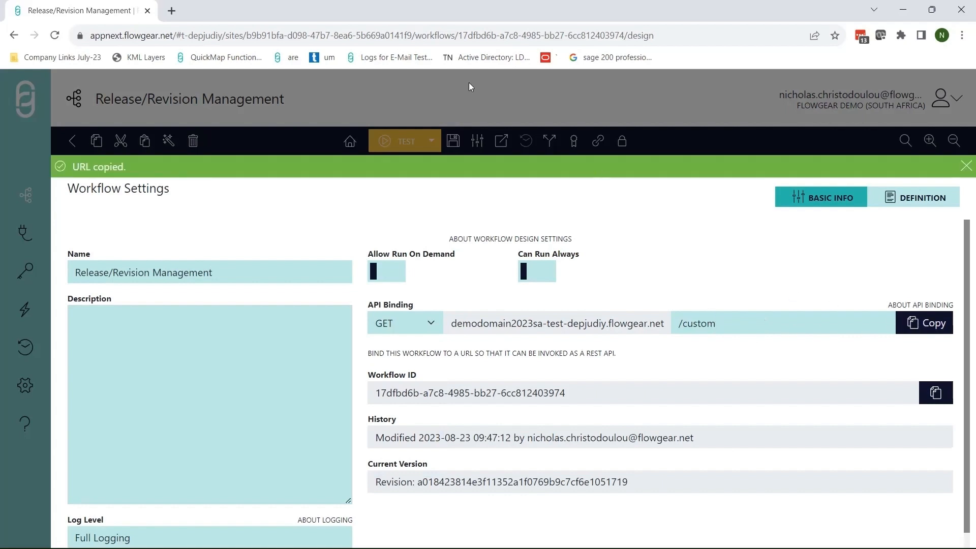
left_click(334, 36)
key("ctrl+v")
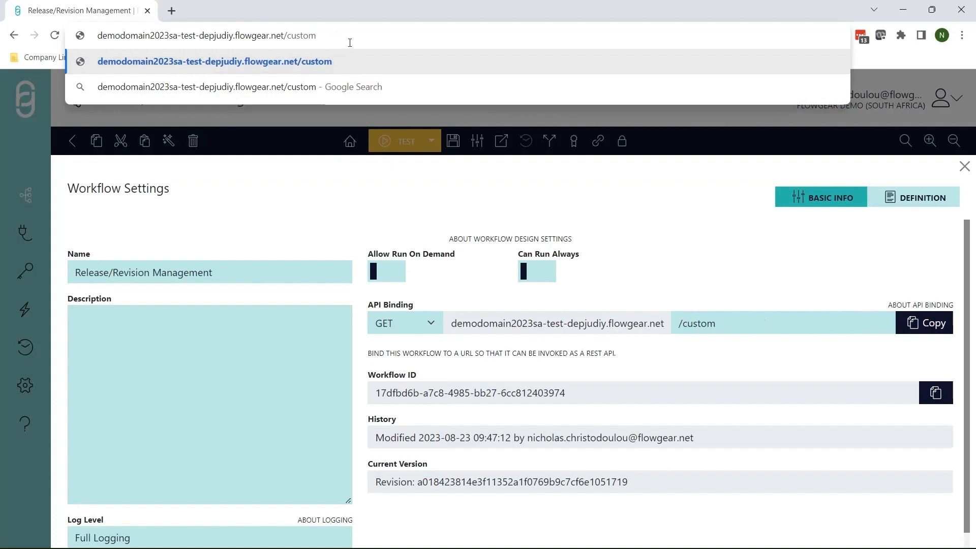
- Clear the pasted URL from the address bar, then remove the workflow's API binding by emptying its path and setting the method to [None]
key("ctrl+a")
key("BackSpace")
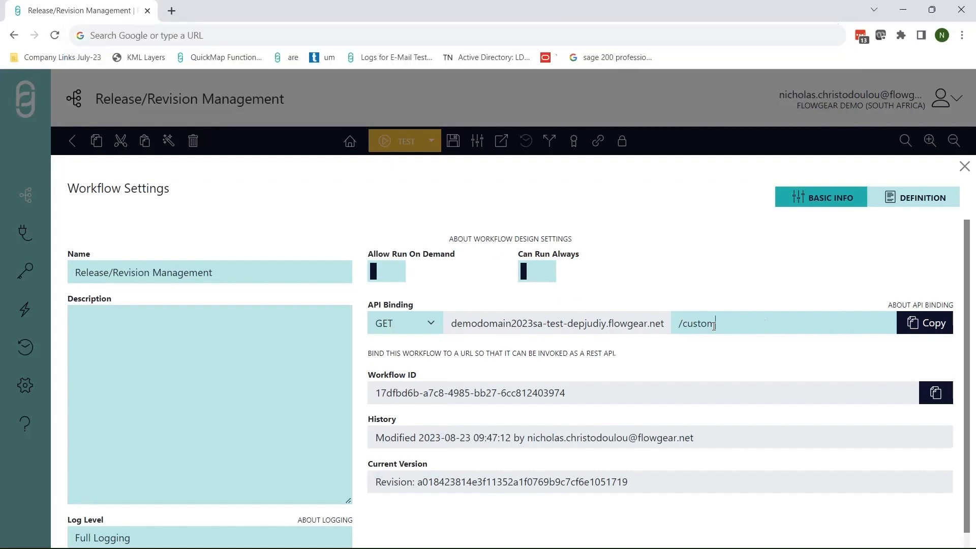
triple_click(712, 326)
key("BackSpace")
left_click(431, 323)
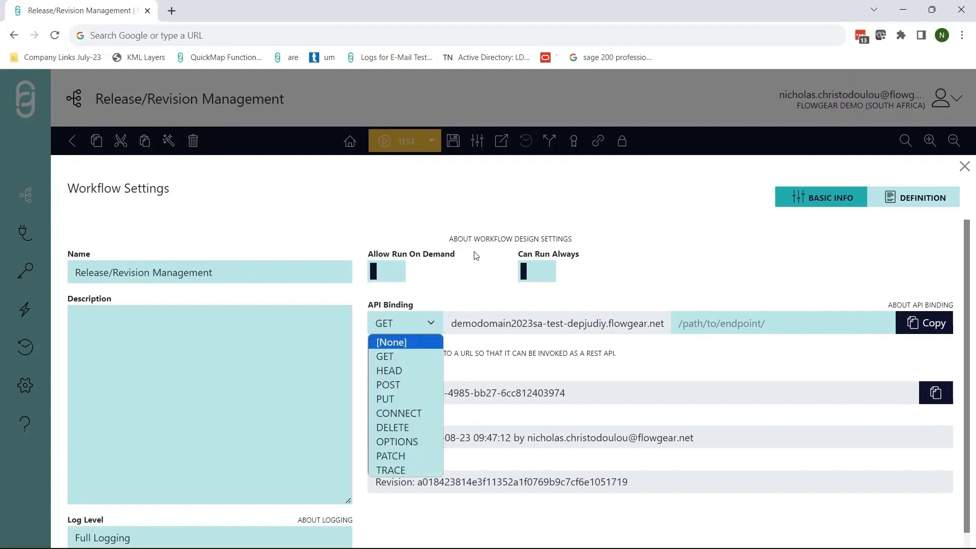
left_click(393, 342)
left_click(506, 111)
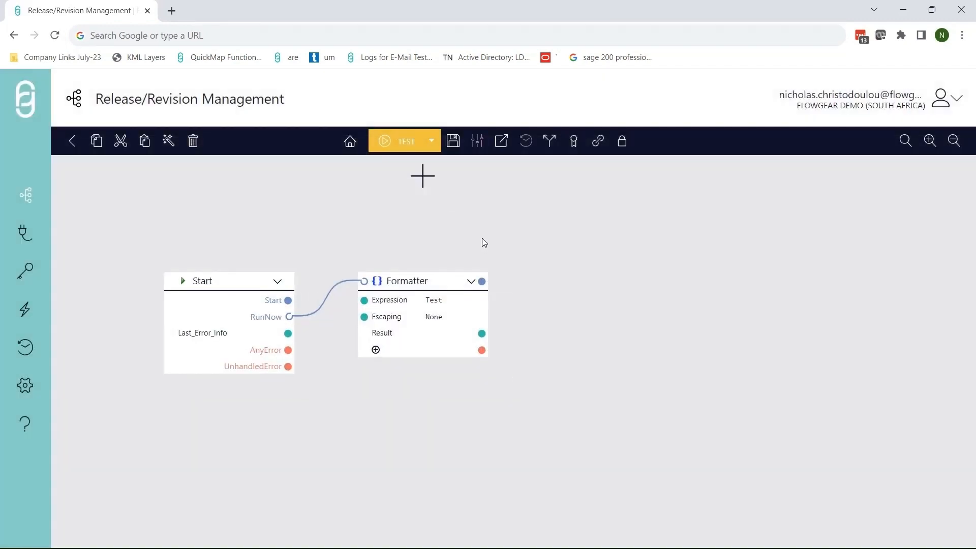
- View the workflow's revision history, open the 09:37:40 revision (commit 6b6db194) to inspect it, and return to the current version
left_click_drag(543, 246, 520, 246)
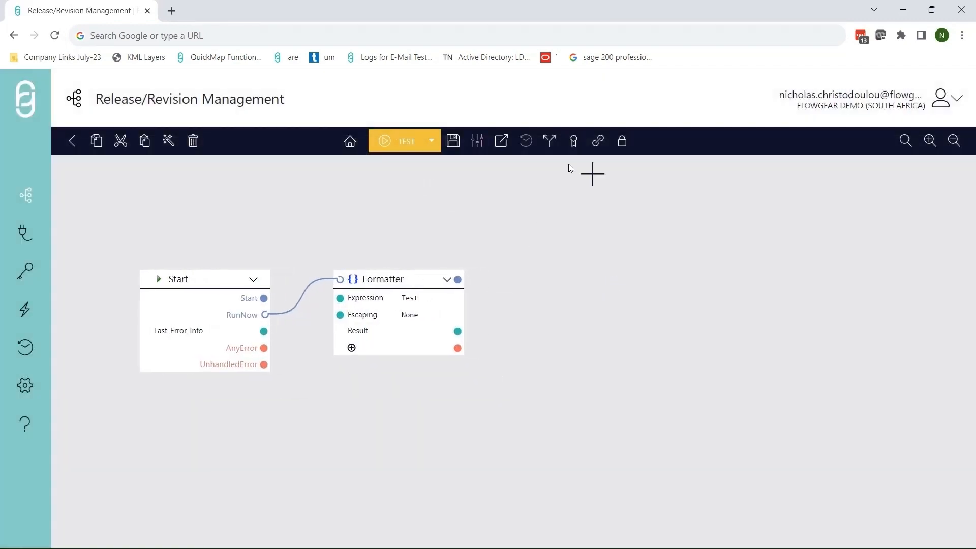
left_click(551, 144)
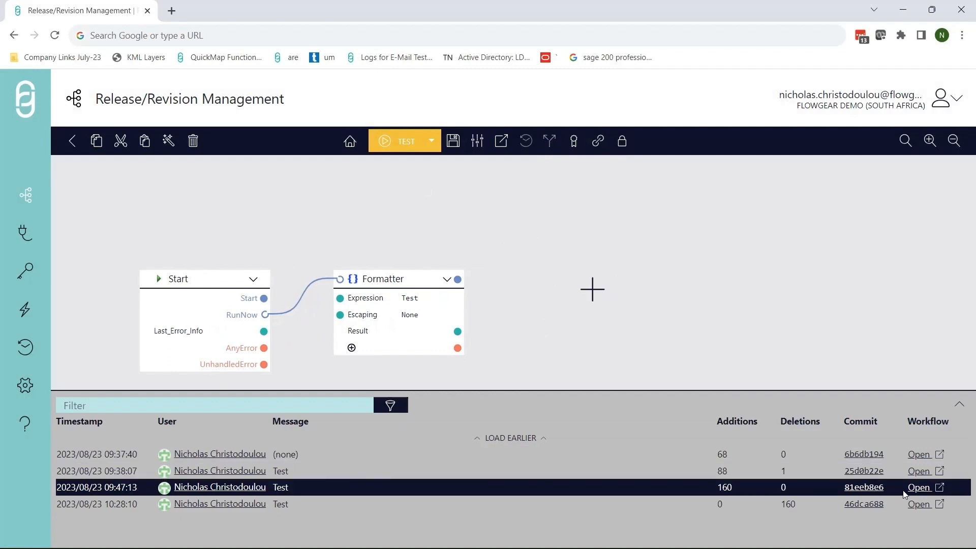
left_click(921, 455)
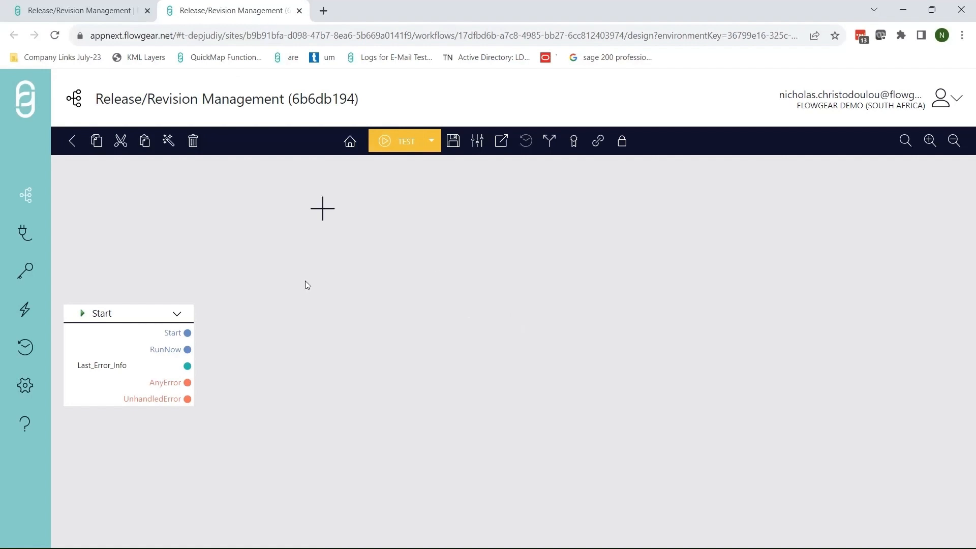
left_click(299, 10)
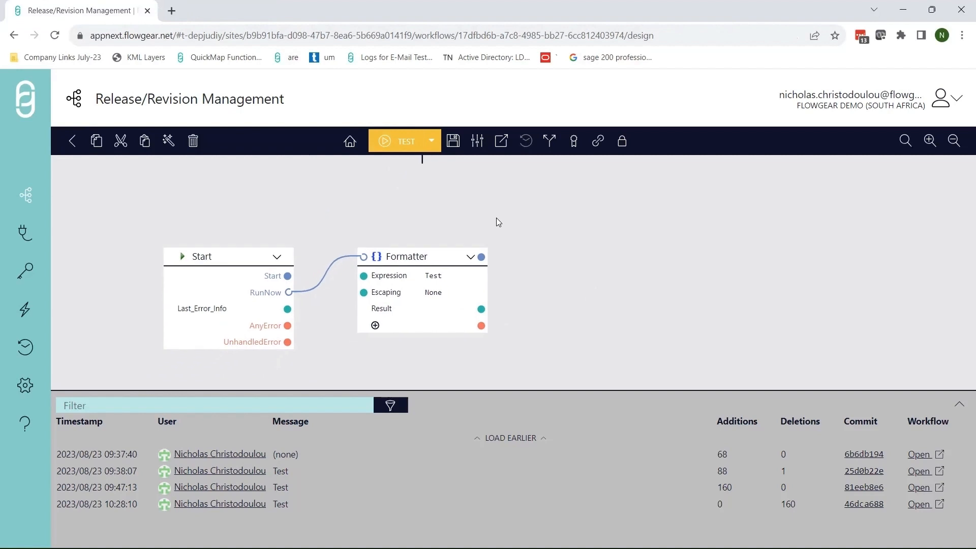
- Examine the workflow's promotion overview for the TEST, UAT and PRODUCTION environments alongside its revision history
left_click(573, 145)
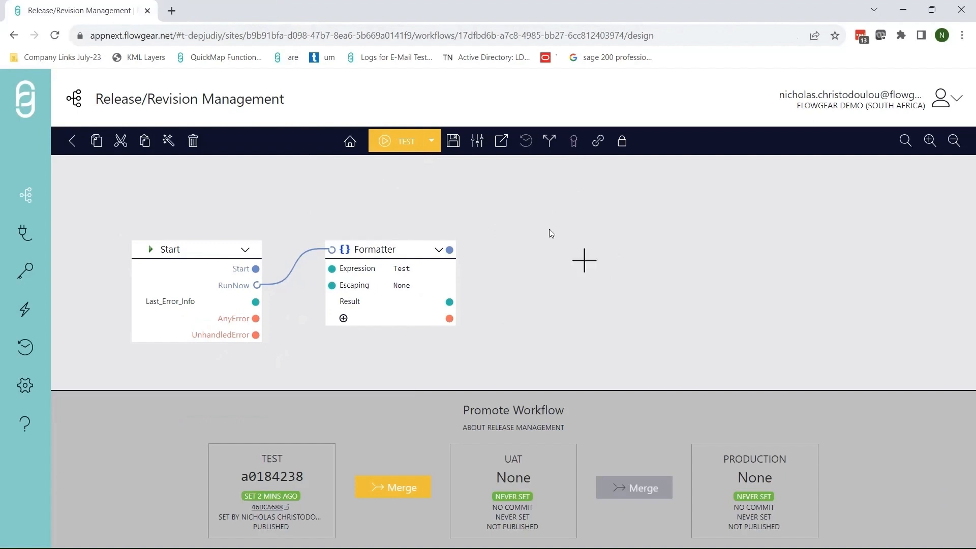
left_click(512, 141)
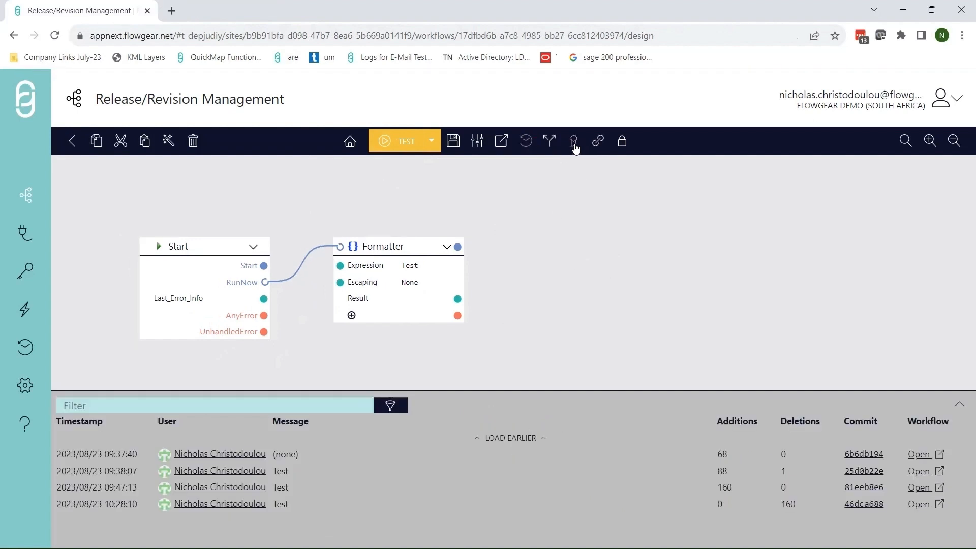
left_click(550, 144)
left_click(551, 144)
left_click(576, 146)
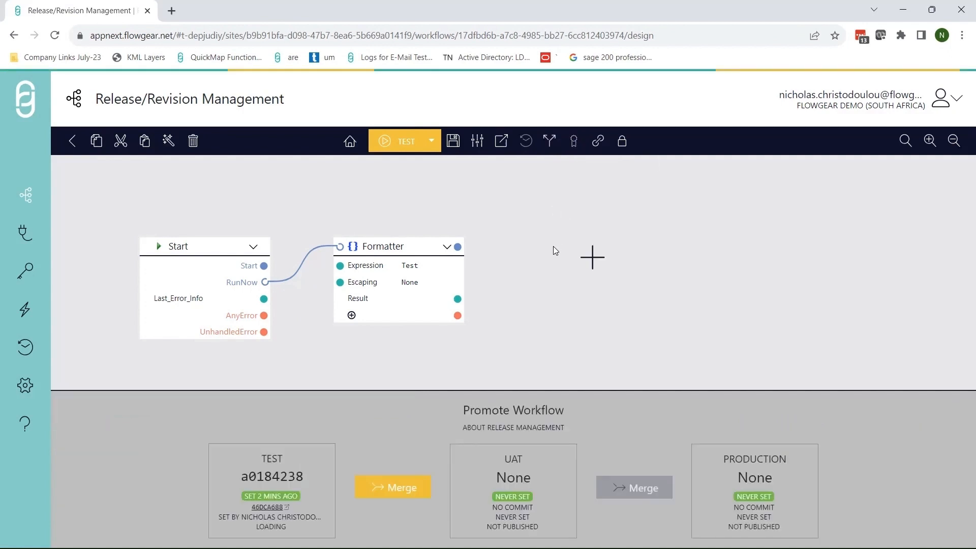
left_click_drag(553, 245, 558, 233)
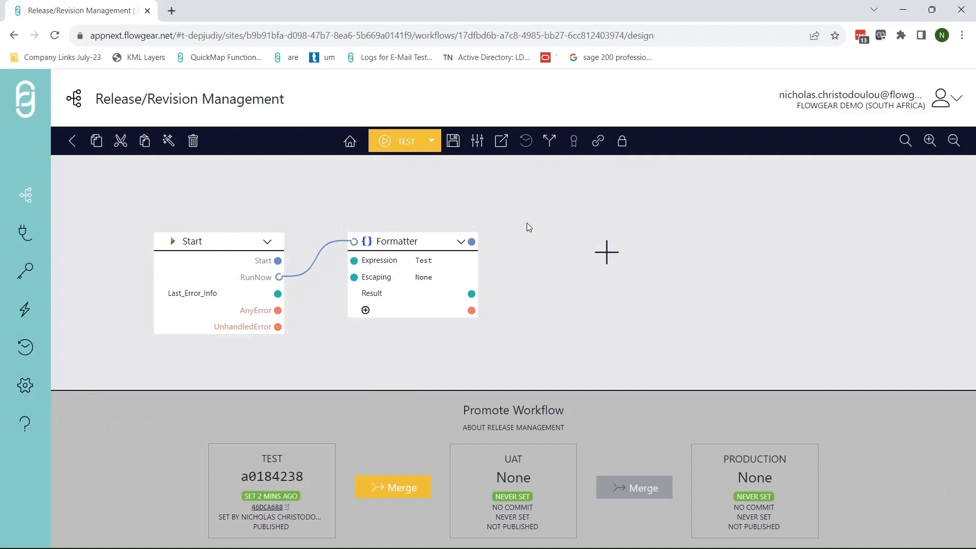
- Save the workflow with the change message "Test"
left_click(453, 141)
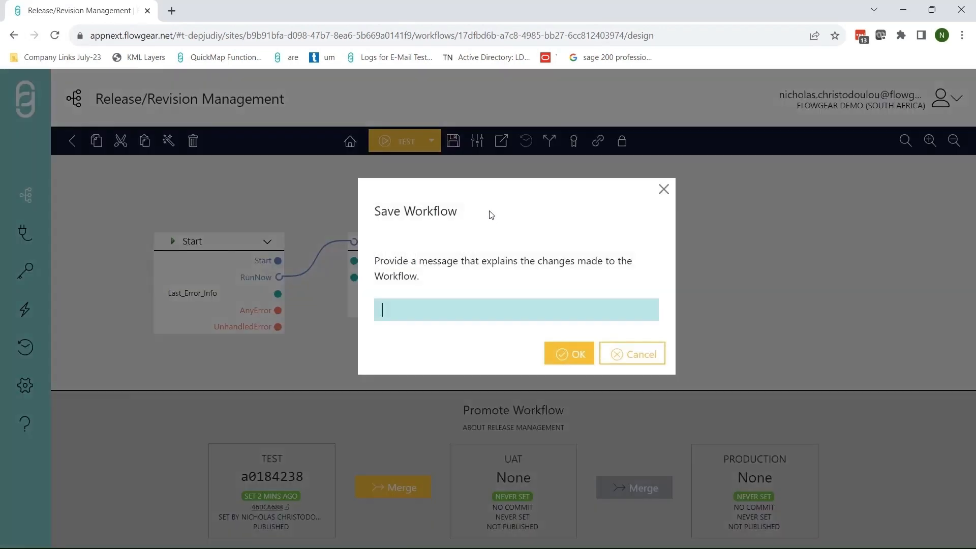
type("Test")
left_click(564, 354)
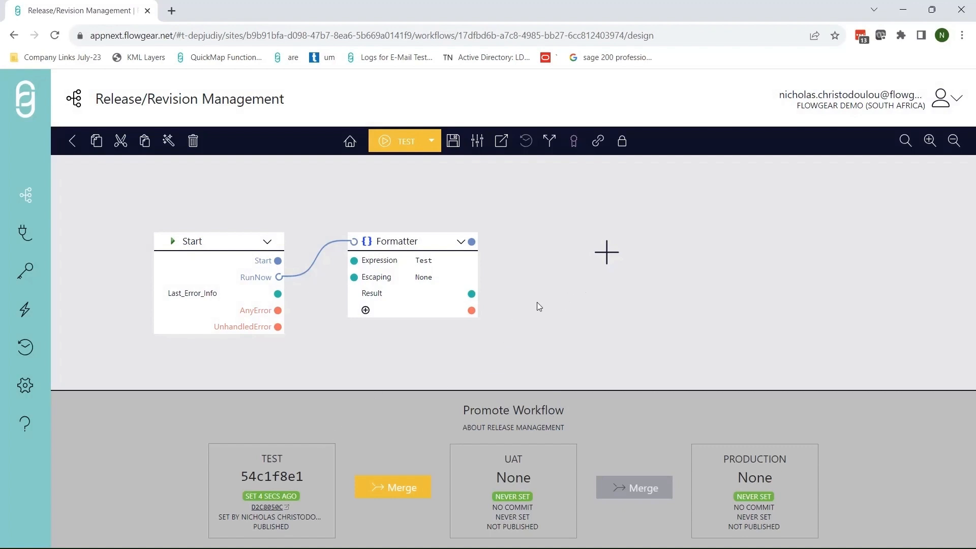
- Open the TEST environment's latest commit on GitHub, review its changed lines, and return to the Flowgear workflow
left_click(270, 505)
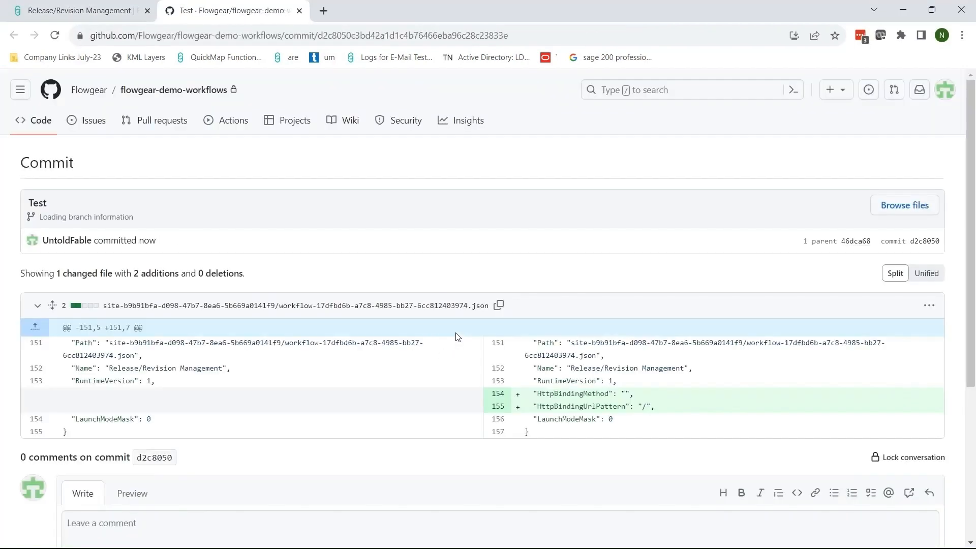
scroll(505, 375, "down", 2)
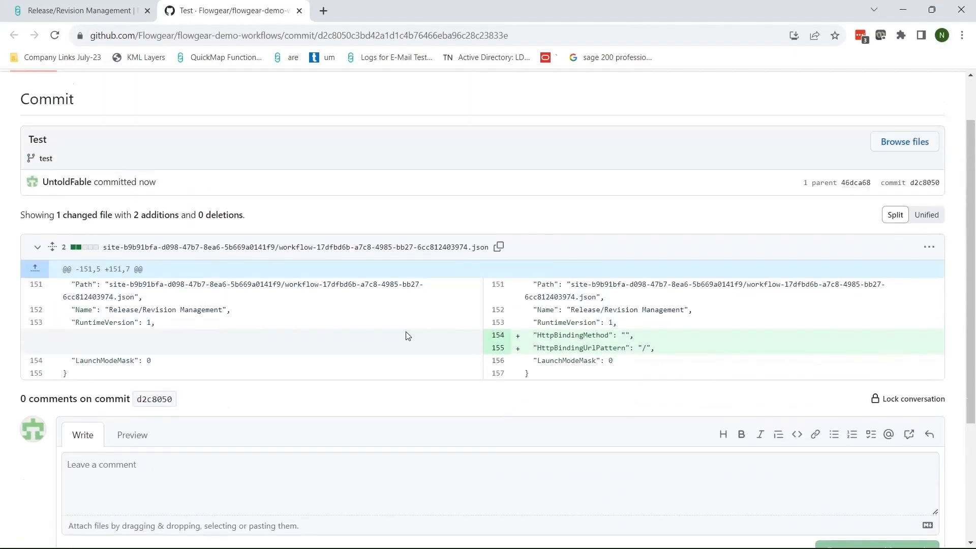
scroll(406, 335, "up", 2)
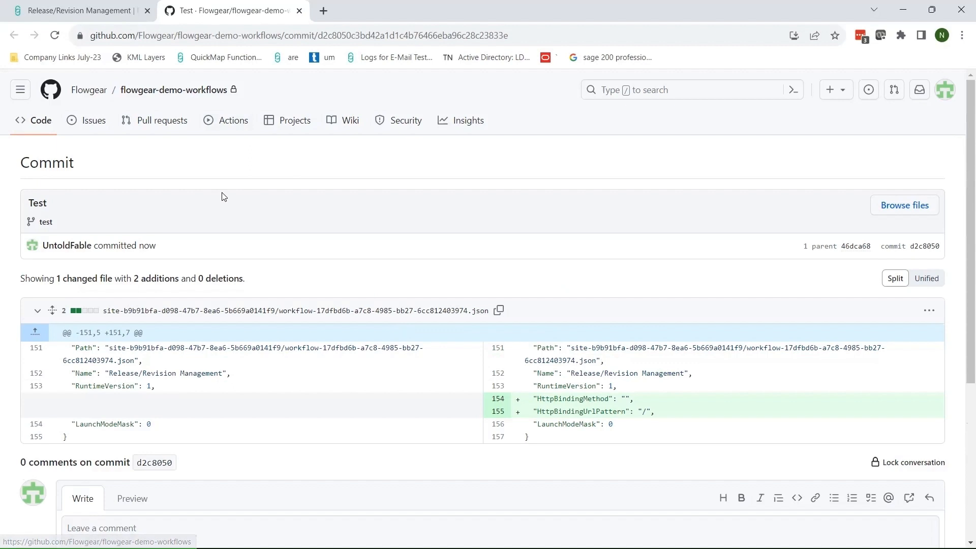
left_click(116, 13)
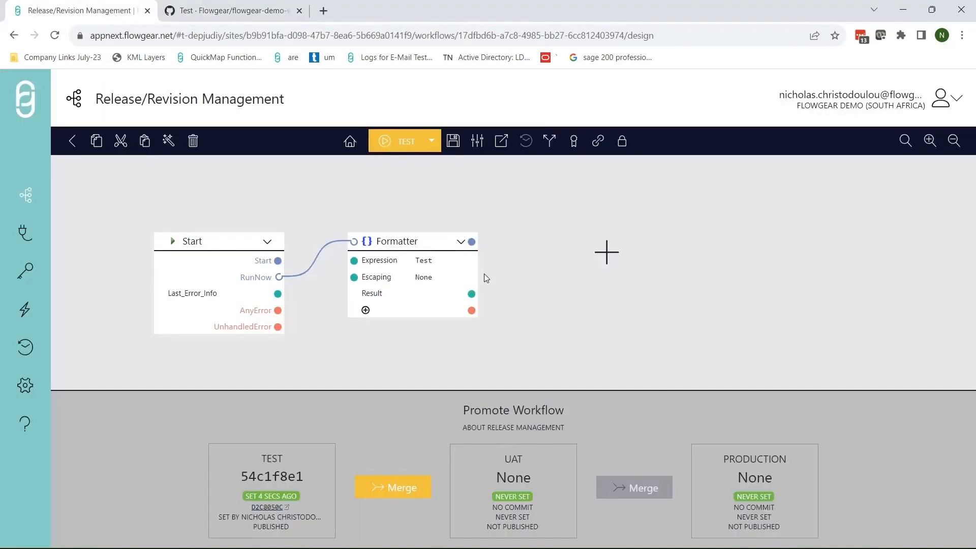